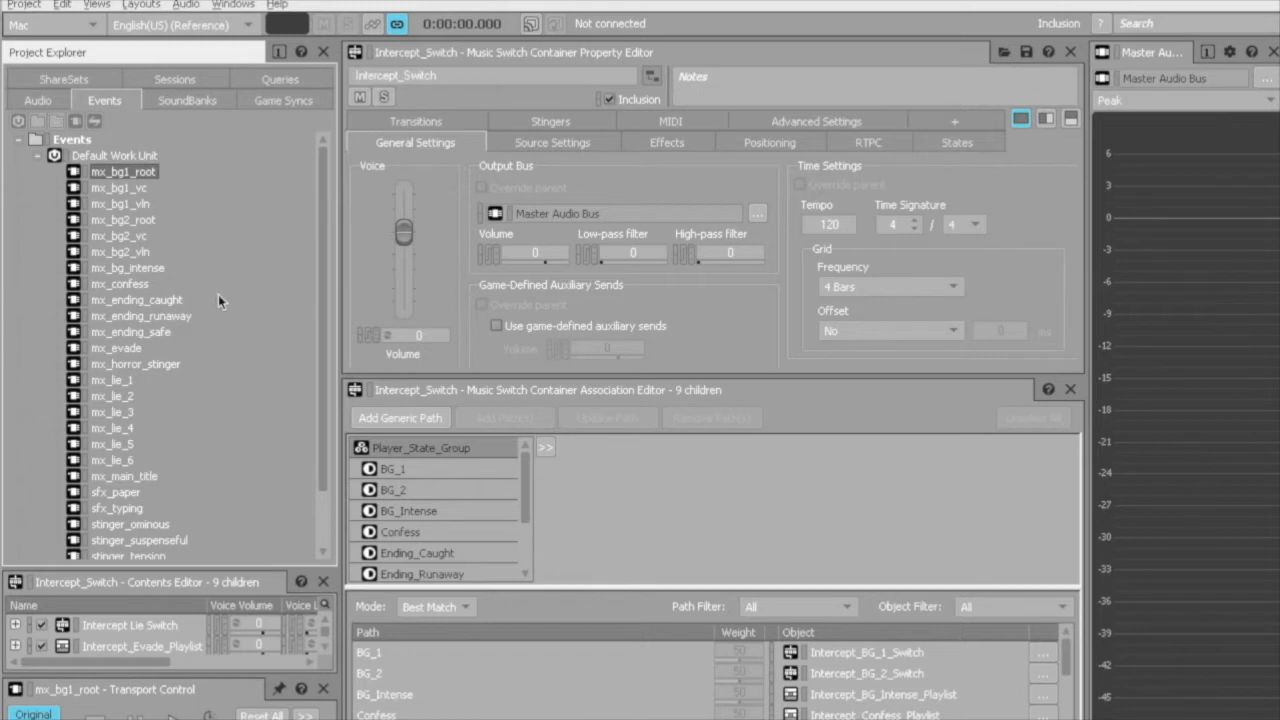
Step: Look through the events, open mx_horror_stinger, and widen its action list to read the full target names
{"action": "scroll", "coordinate": [225, 450], "scroll_direction": "down", "scroll_amount": 2}
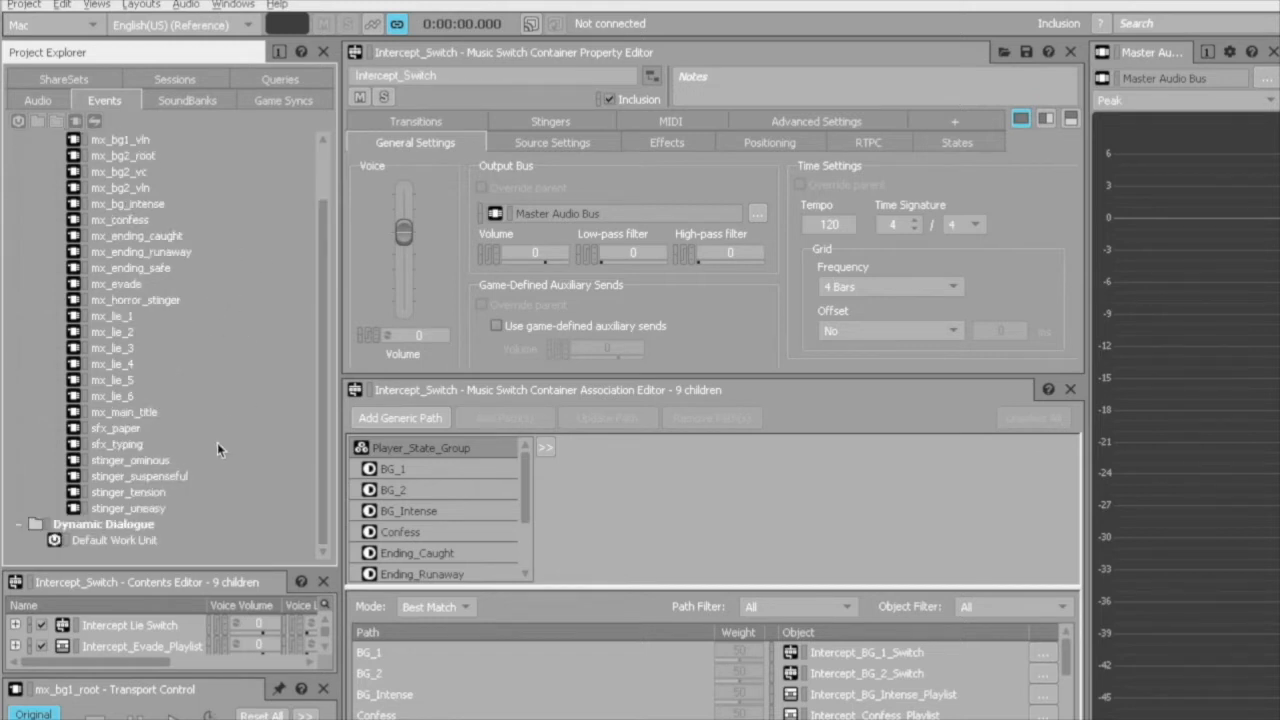
{"action": "scroll", "coordinate": [217, 443], "scroll_direction": "up", "scroll_amount": 2}
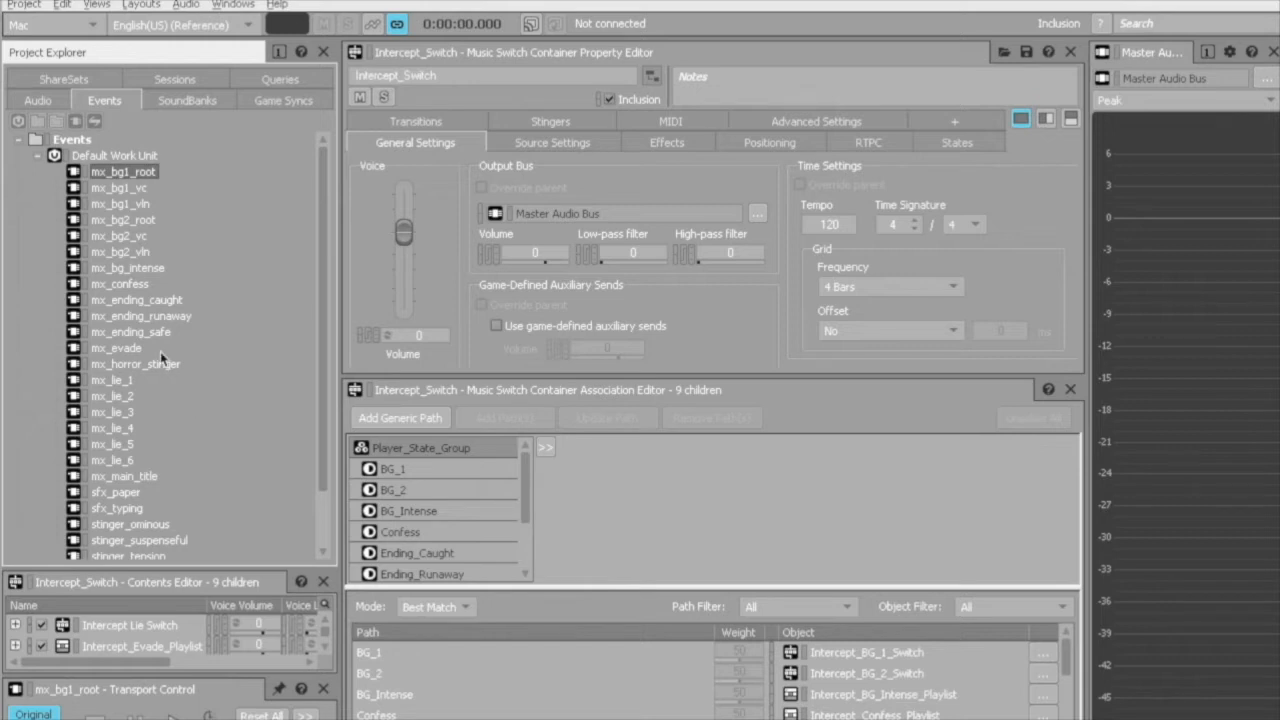
{"action": "left_click", "coordinate": [135, 364]}
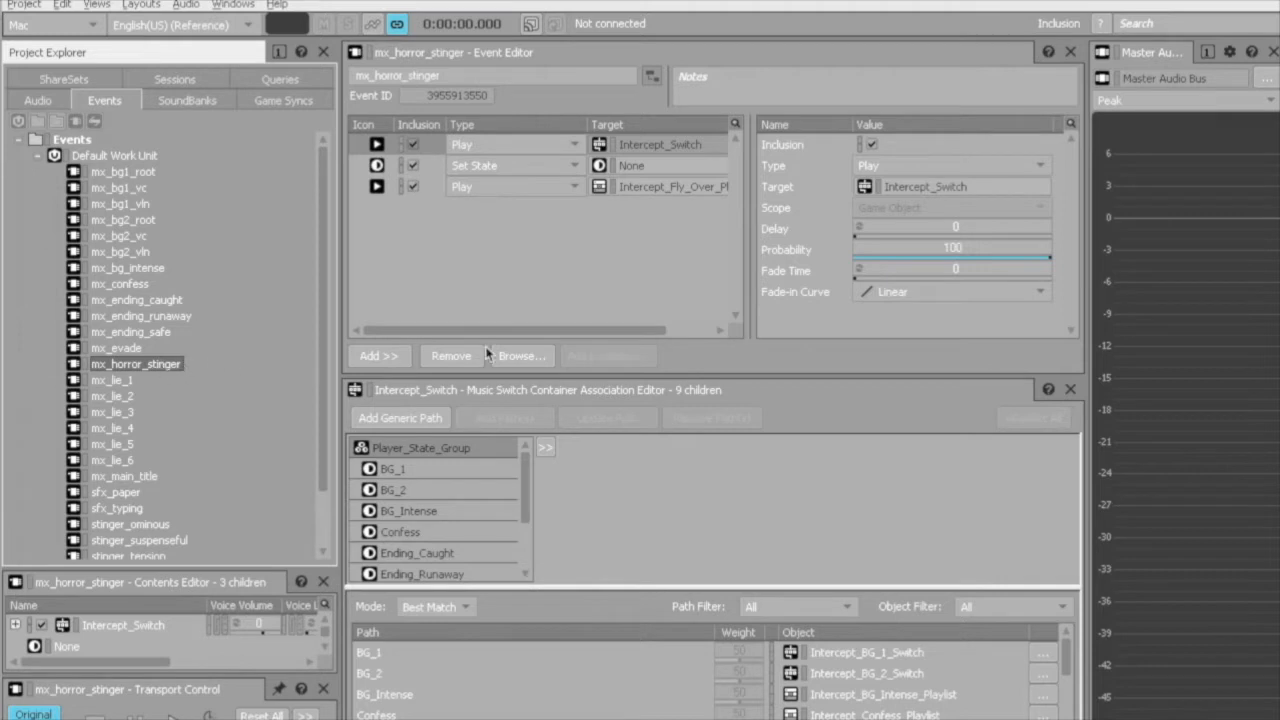
{"action": "left_click_drag", "start_coordinate": [752, 230], "coordinate": [857, 228]}
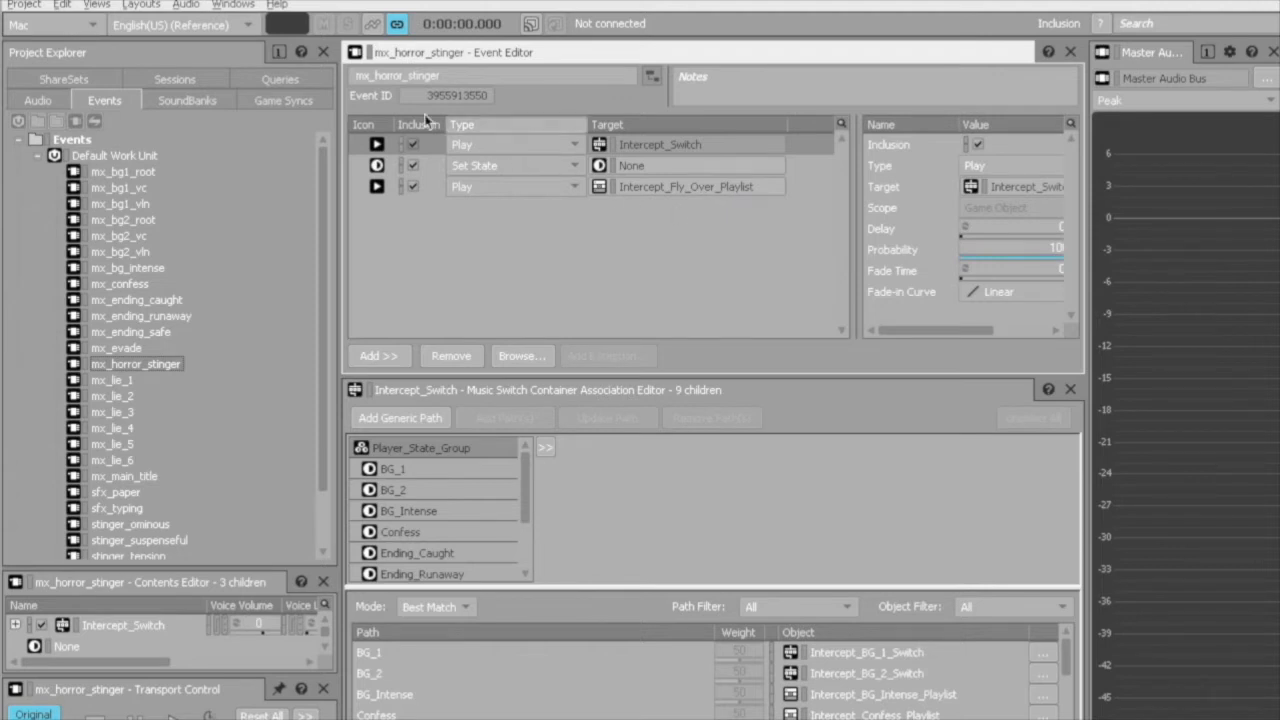
Step: Review the project's switch and state groups, and examine the children of Intercept_Switch in the Interactive Music Hierarchy
{"action": "left_click", "coordinate": [283, 101]}
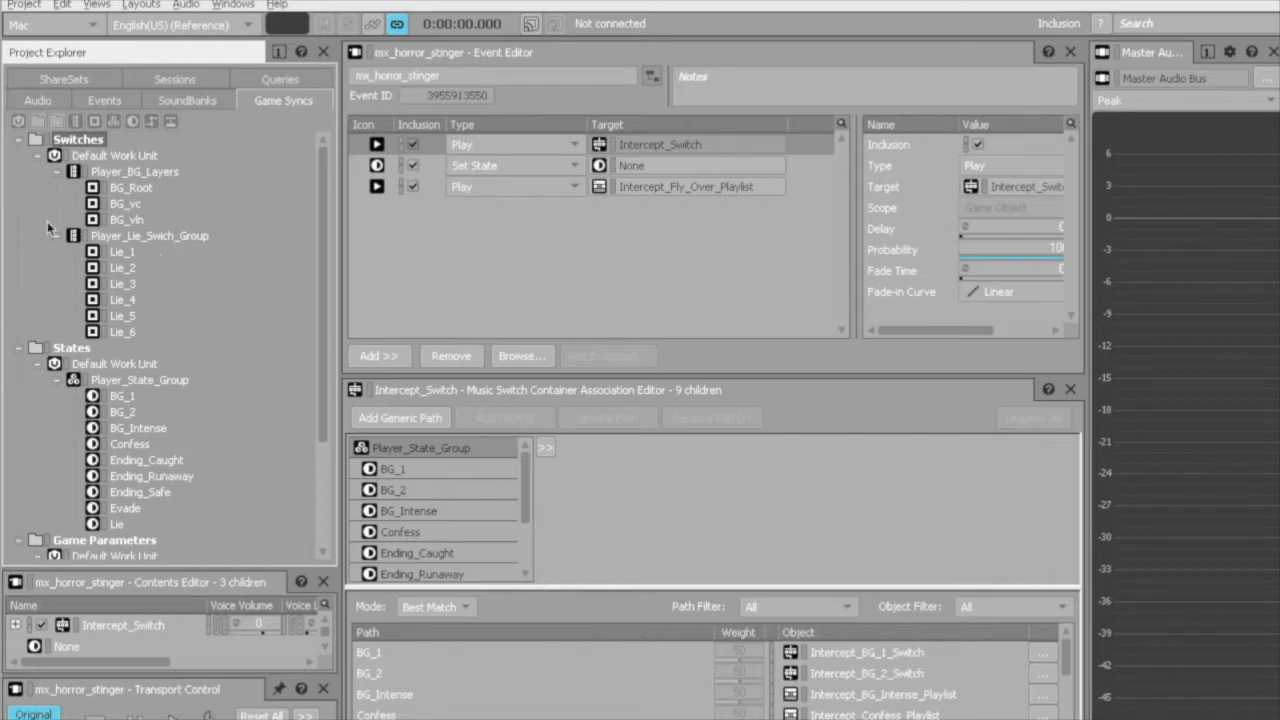
{"action": "left_click", "coordinate": [36, 101]}
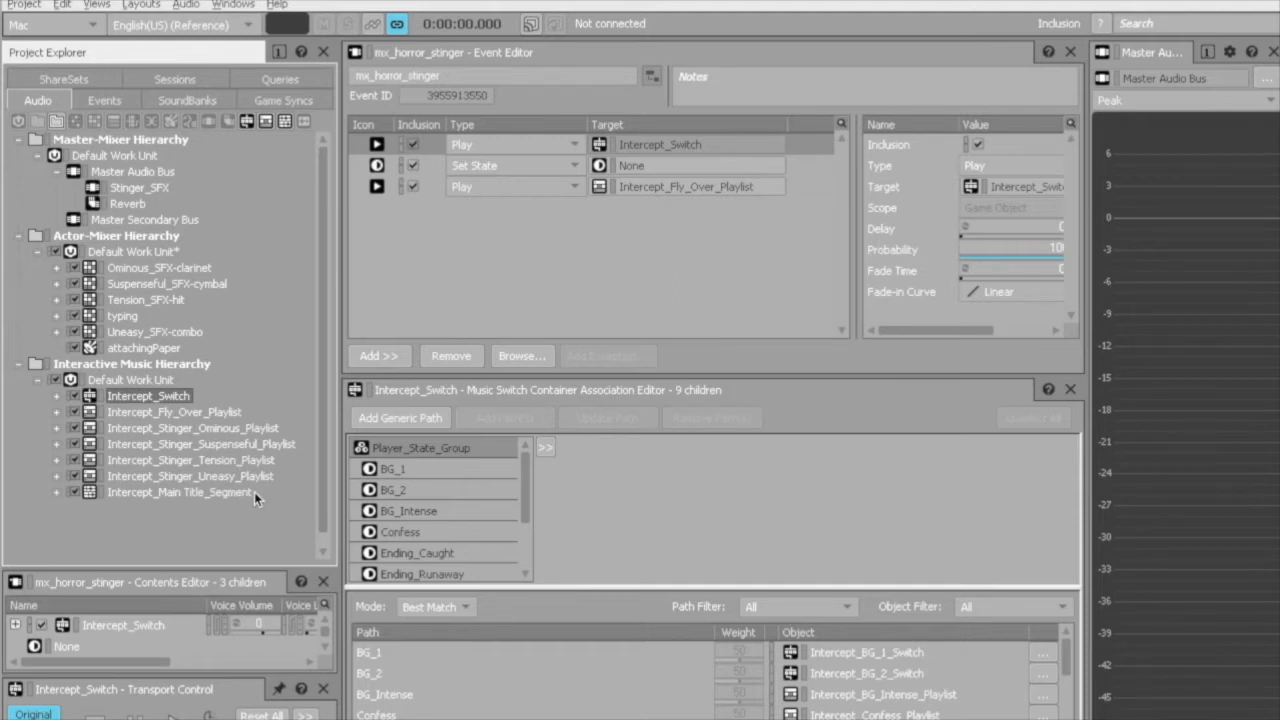
{"action": "left_click", "coordinate": [57, 396]}
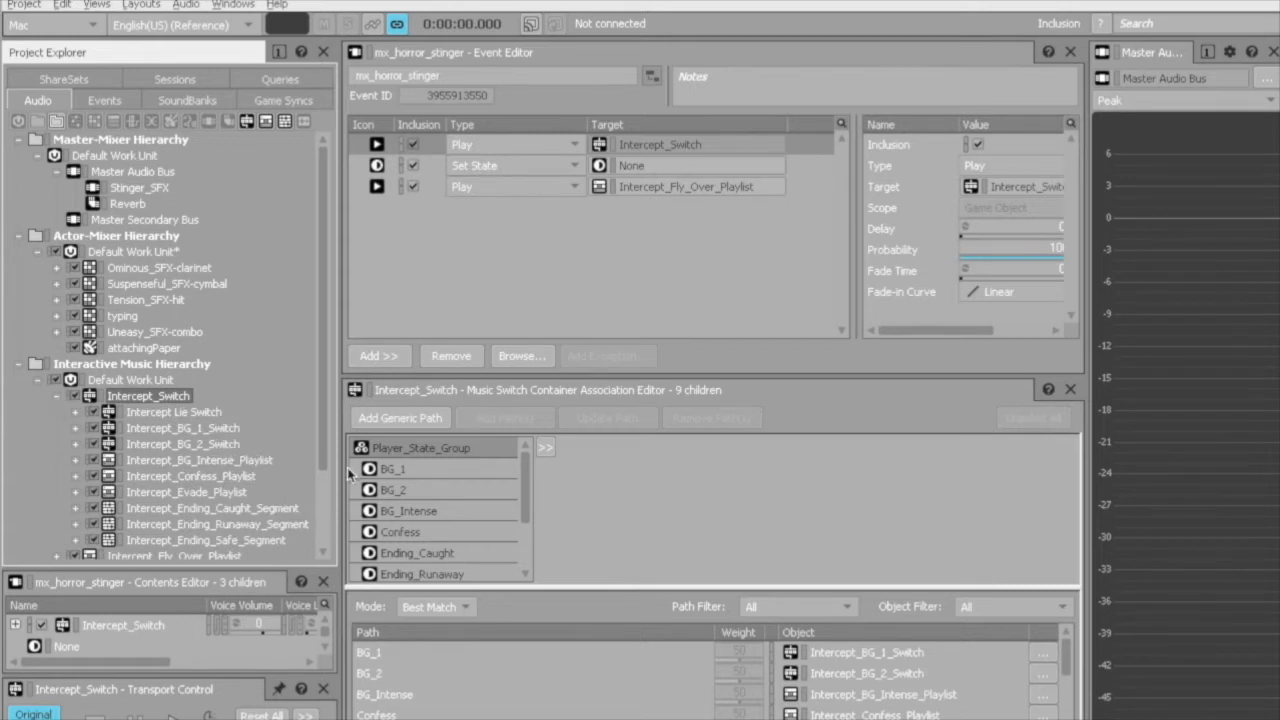
{"action": "left_click", "coordinate": [164, 413]}
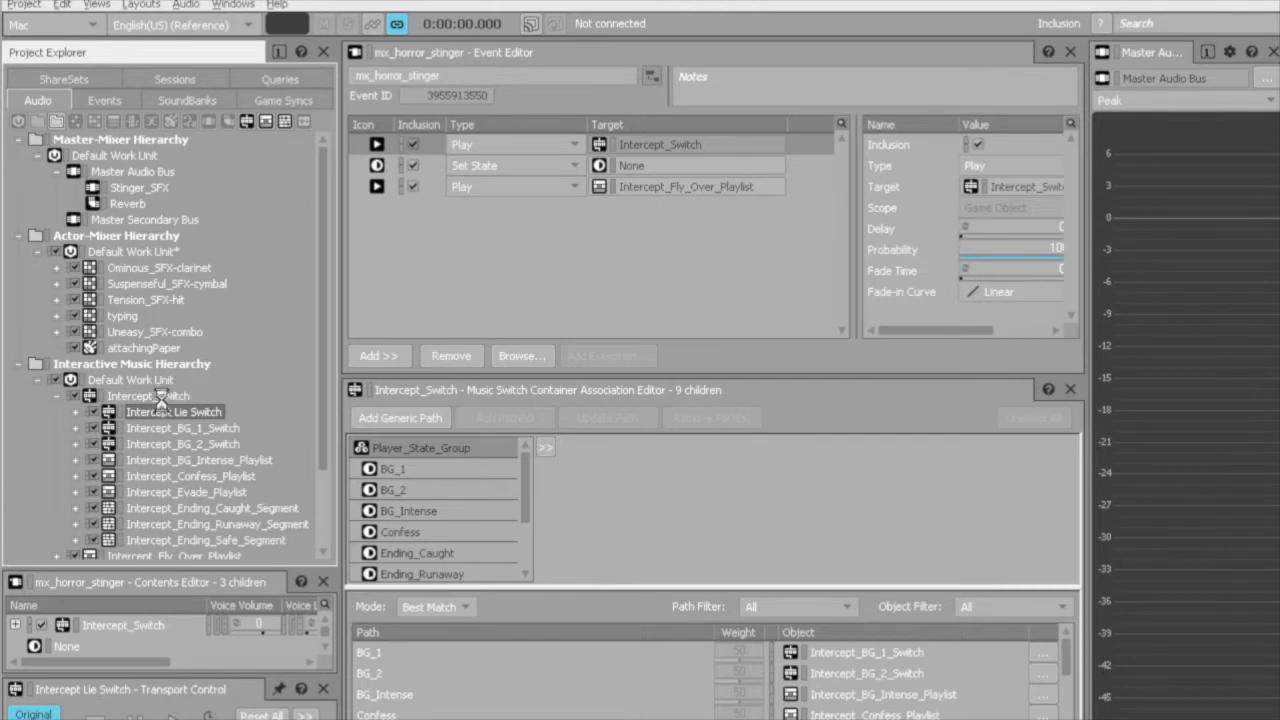
{"action": "left_click", "coordinate": [161, 396]}
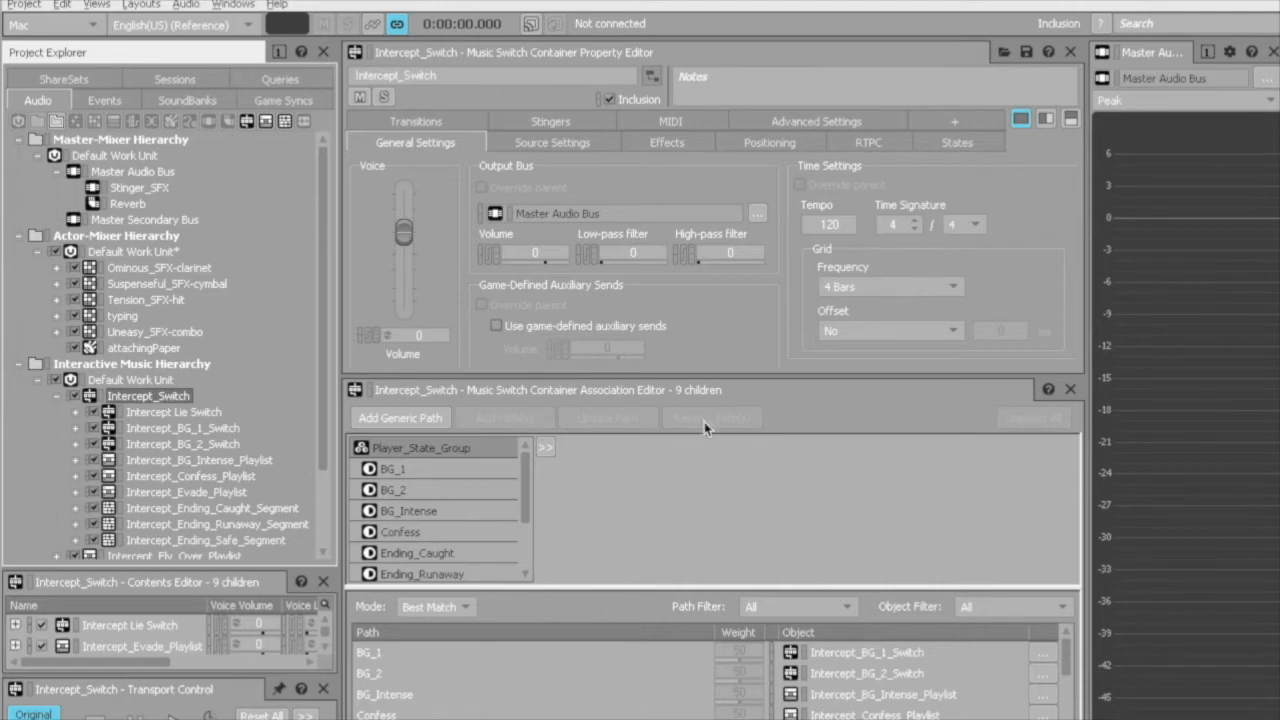
Step: View the switch groups and state groups available for Intercept_Switch's path associations without adding any
{"action": "left_click", "coordinate": [545, 447]}
{"action": "mouse_move", "coordinate": [576, 450]}
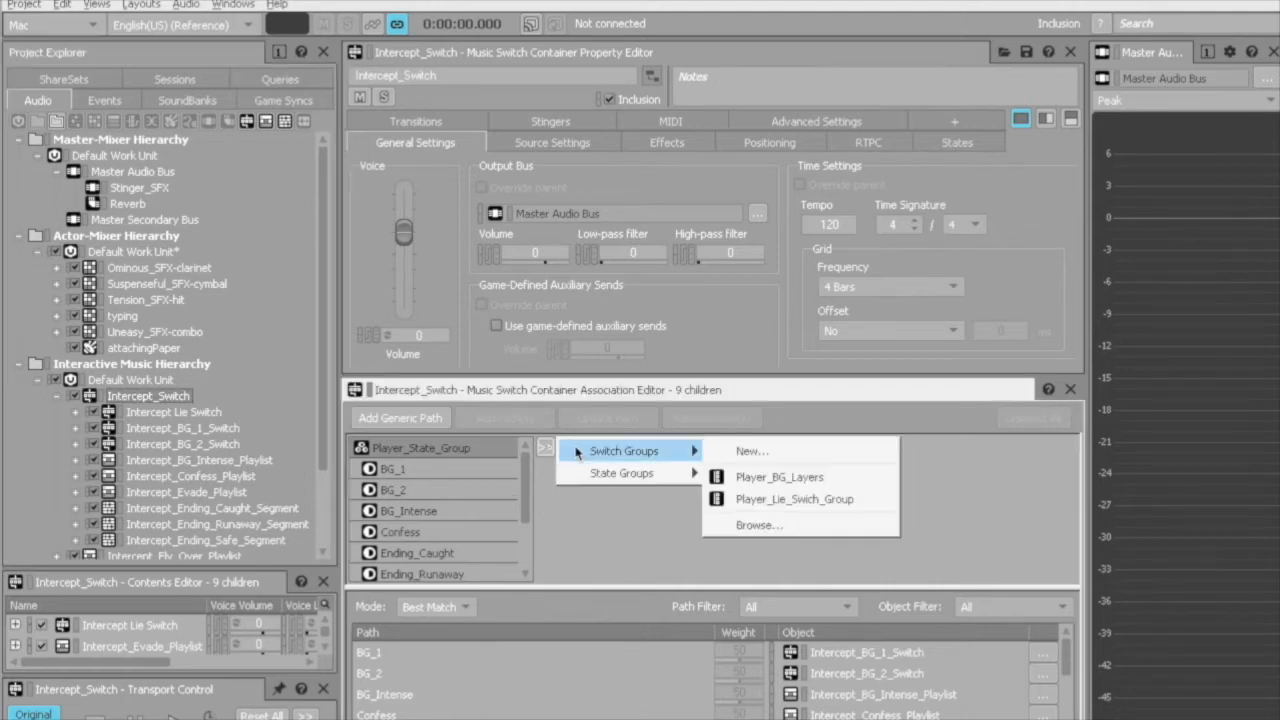
{"action": "mouse_move", "coordinate": [589, 476]}
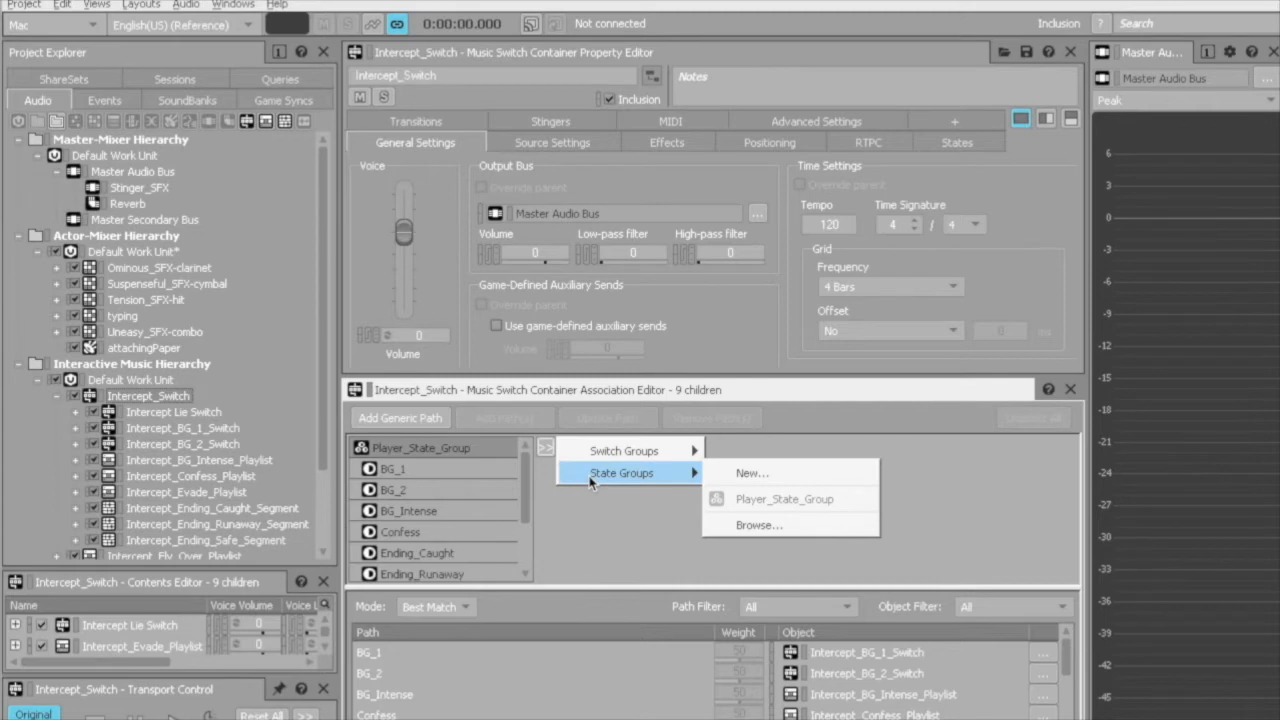
{"action": "left_click", "coordinate": [658, 528]}
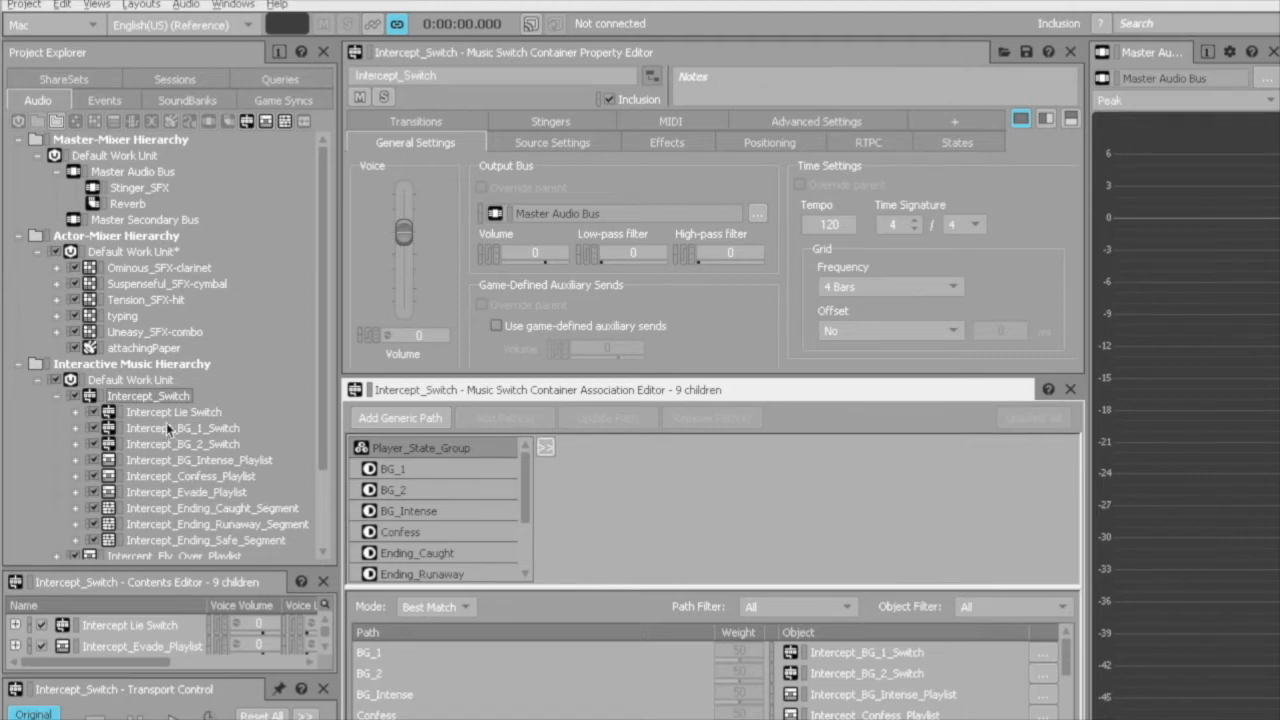
Step: Drop Intercept_BG_1_Switch onto the BG_1 state in Player_State_Group and enlarge the list of path associations
{"action": "left_click_drag", "start_coordinate": [158, 428], "coordinate": [391, 469]}
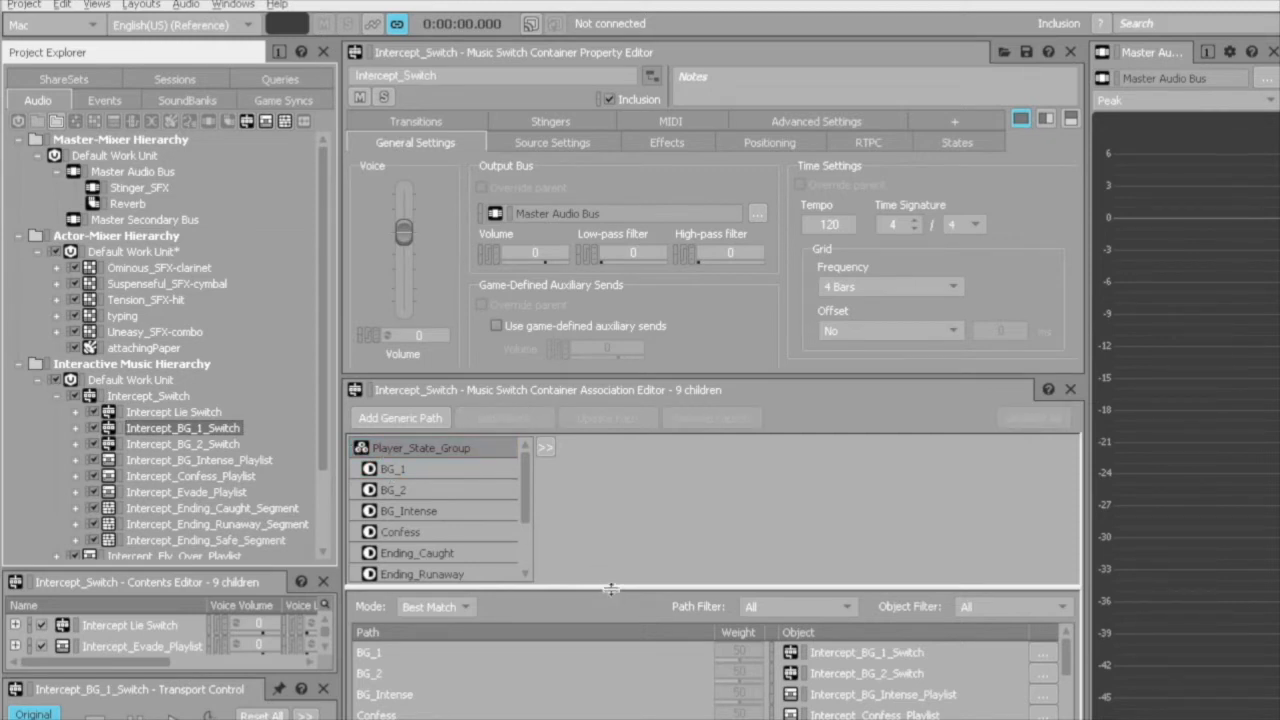
{"action": "left_click", "coordinate": [603, 521]}
{"action": "left_click_drag", "start_coordinate": [603, 521], "coordinate": [596, 473]}
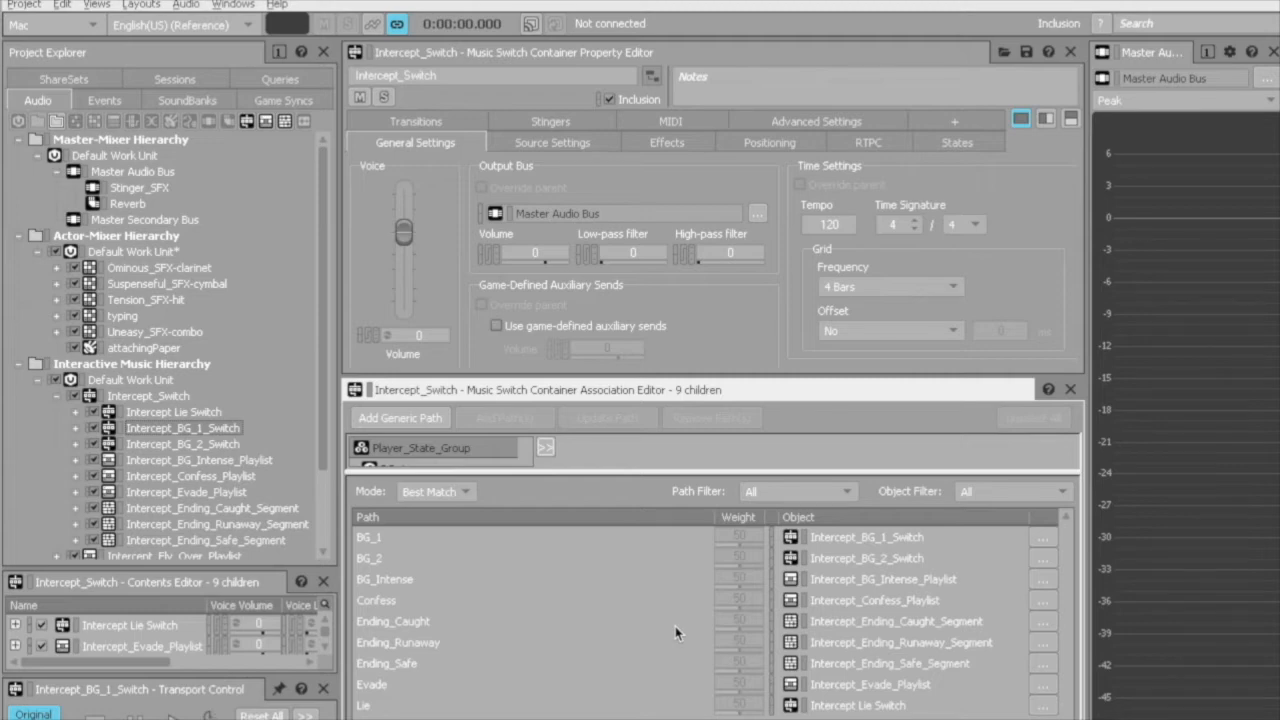
Step: Show the Any-to-Any transition of Intercept_Switch and enlarge the property editor to reveal all its source and destination settings
{"action": "left_click", "coordinate": [156, 395]}
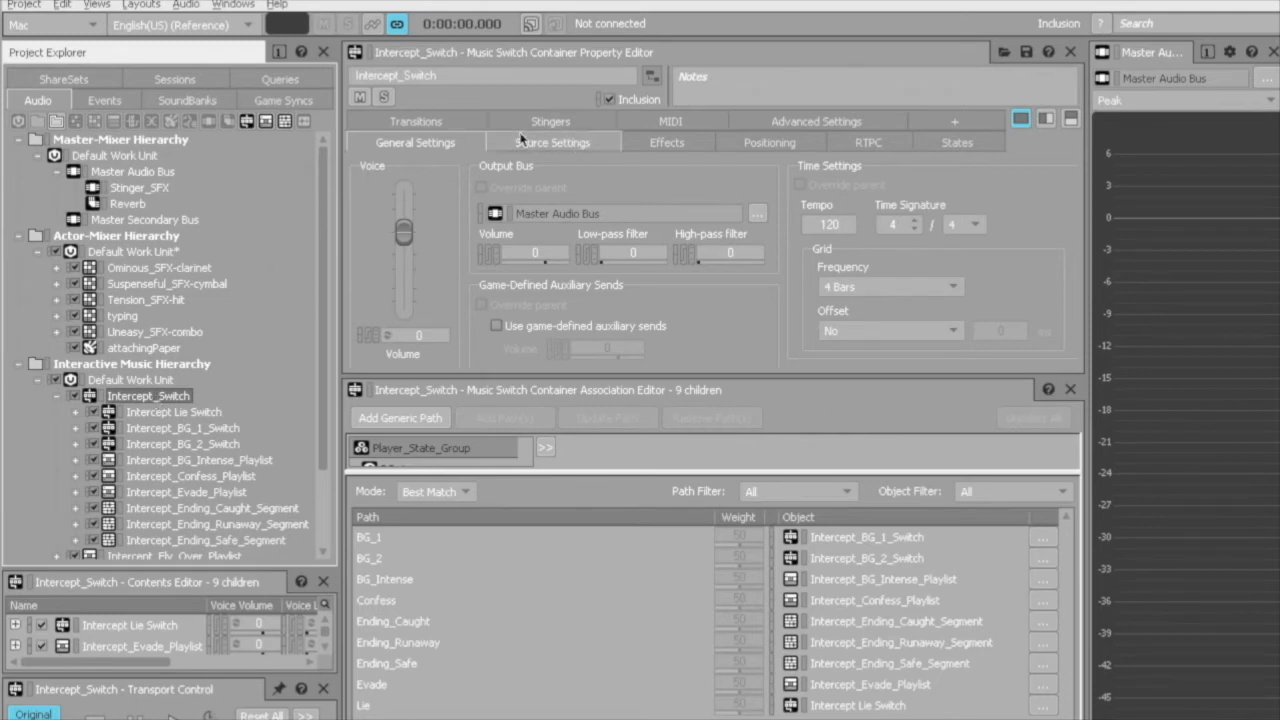
{"action": "left_click", "coordinate": [431, 122]}
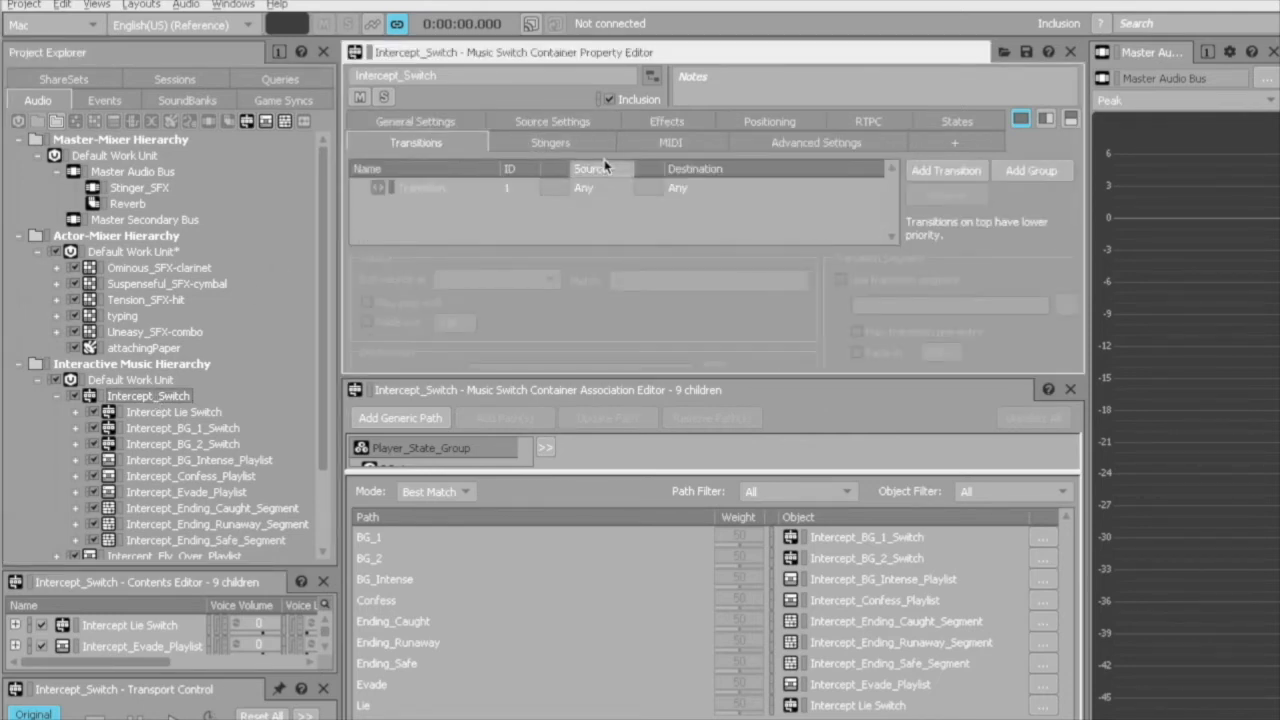
{"action": "left_click", "coordinate": [607, 186]}
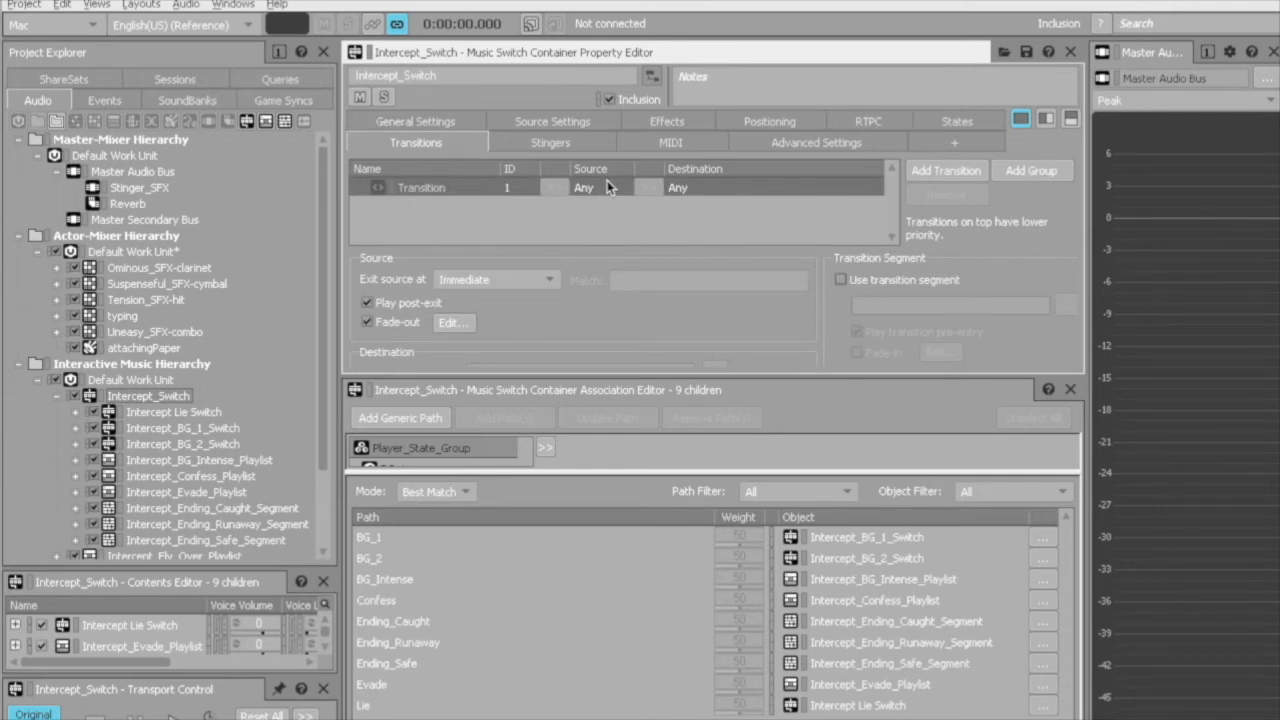
{"action": "left_click_drag", "start_coordinate": [632, 374], "coordinate": [639, 497]}
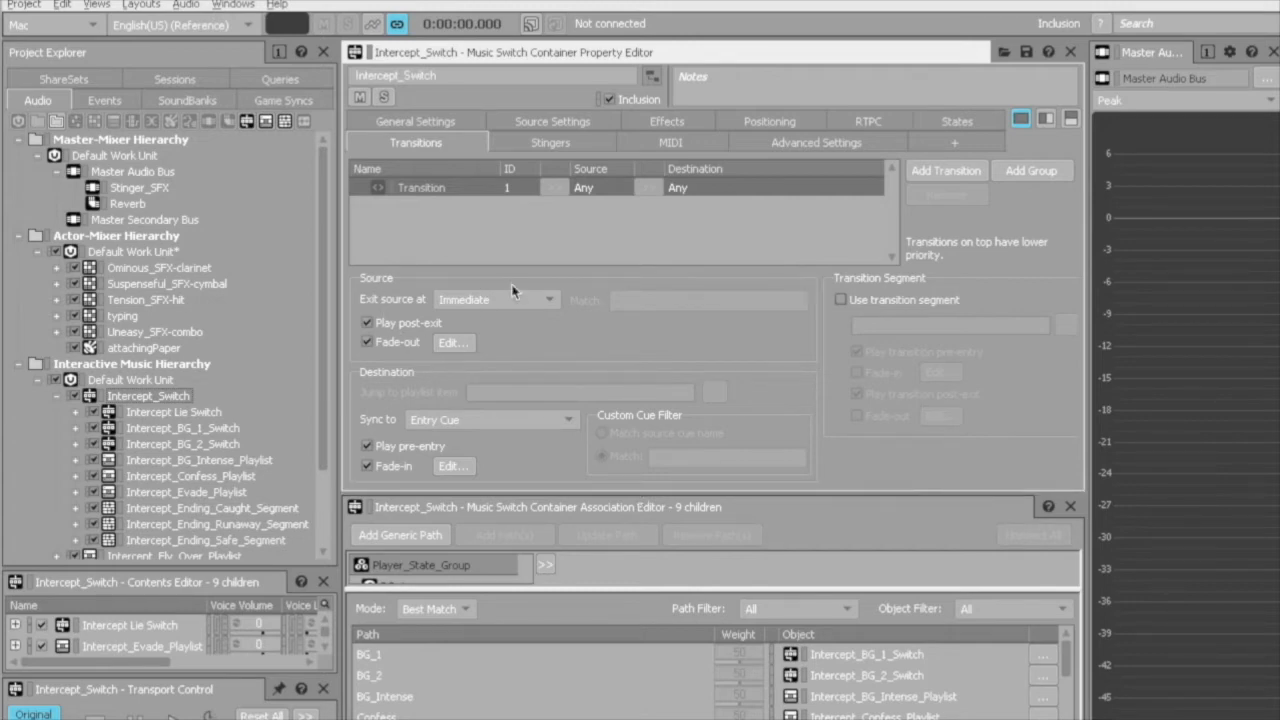
Step: For the Intercept_Switch transition, use Immediate as the source exit and choose Entry Cue as the destination sync
{"action": "left_click", "coordinate": [543, 304]}
{"action": "left_click", "coordinate": [542, 307]}
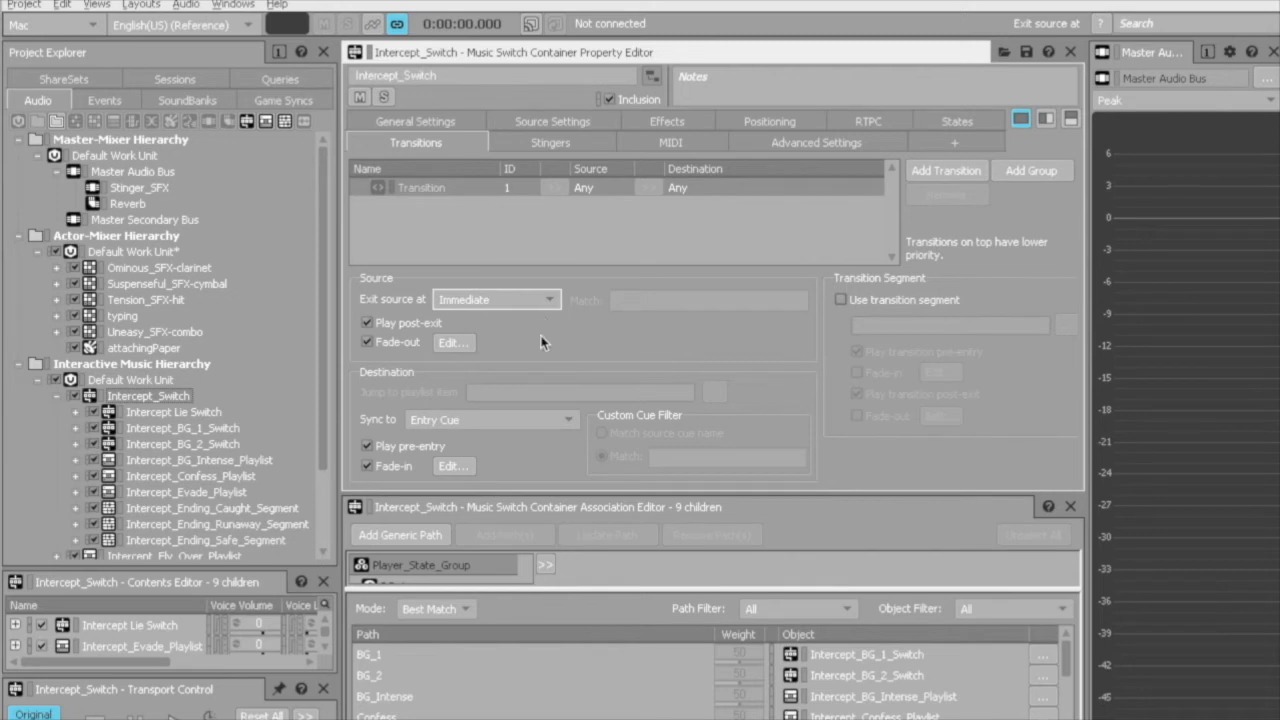
{"action": "left_click", "coordinate": [547, 423]}
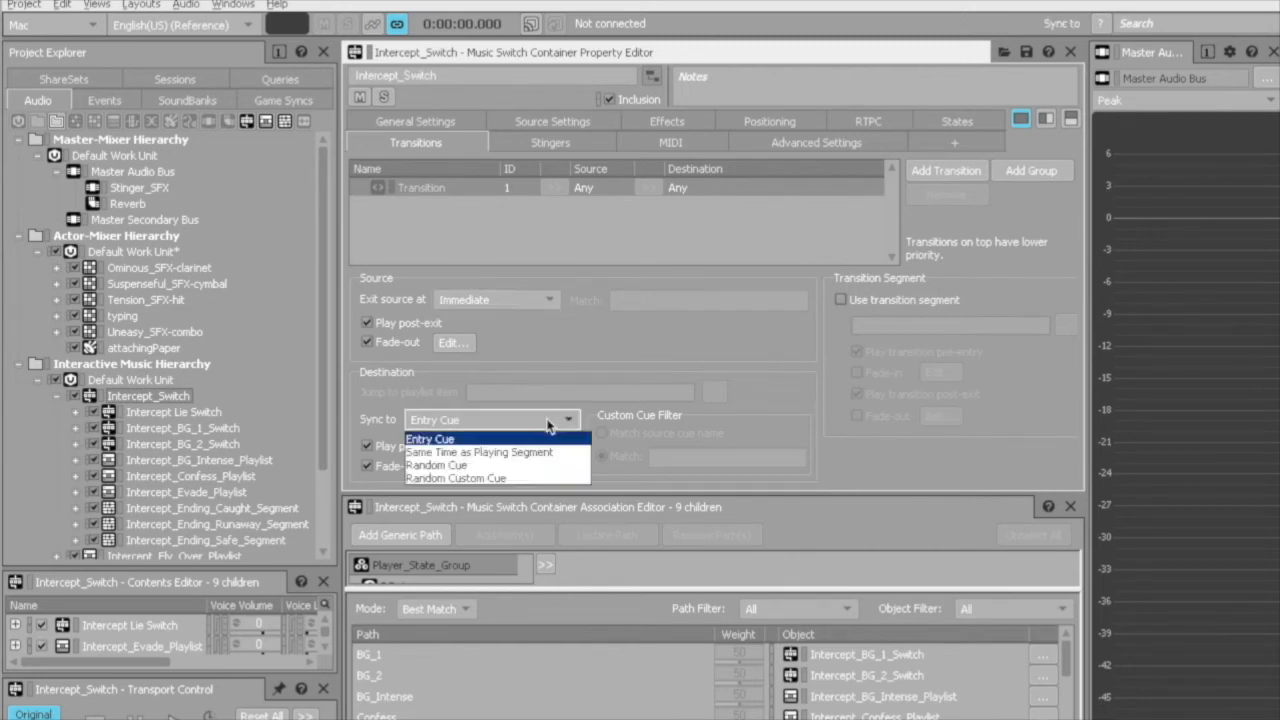
{"action": "left_click", "coordinate": [549, 438]}
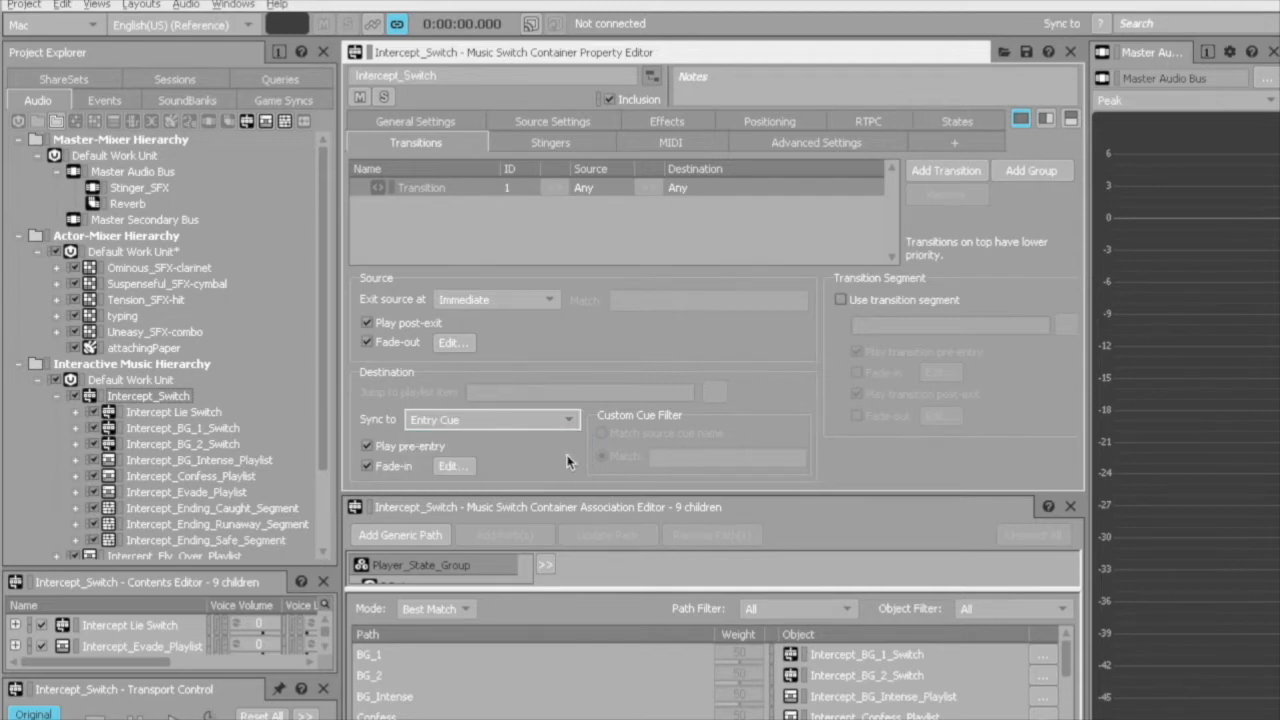
Step: Examine the source fade-out and destination fade-in curves of the Intercept_Switch transition, and close the fade editor
{"action": "left_click", "coordinate": [462, 343]}
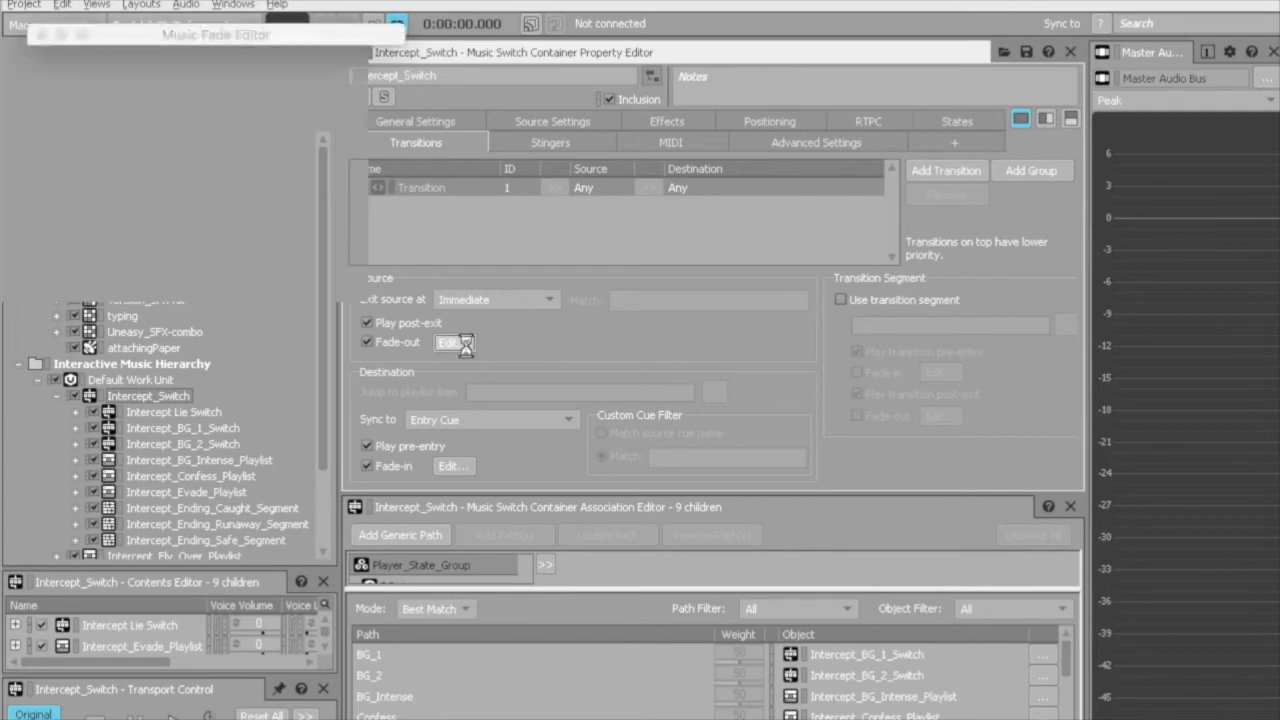
{"action": "left_click", "coordinate": [467, 464]}
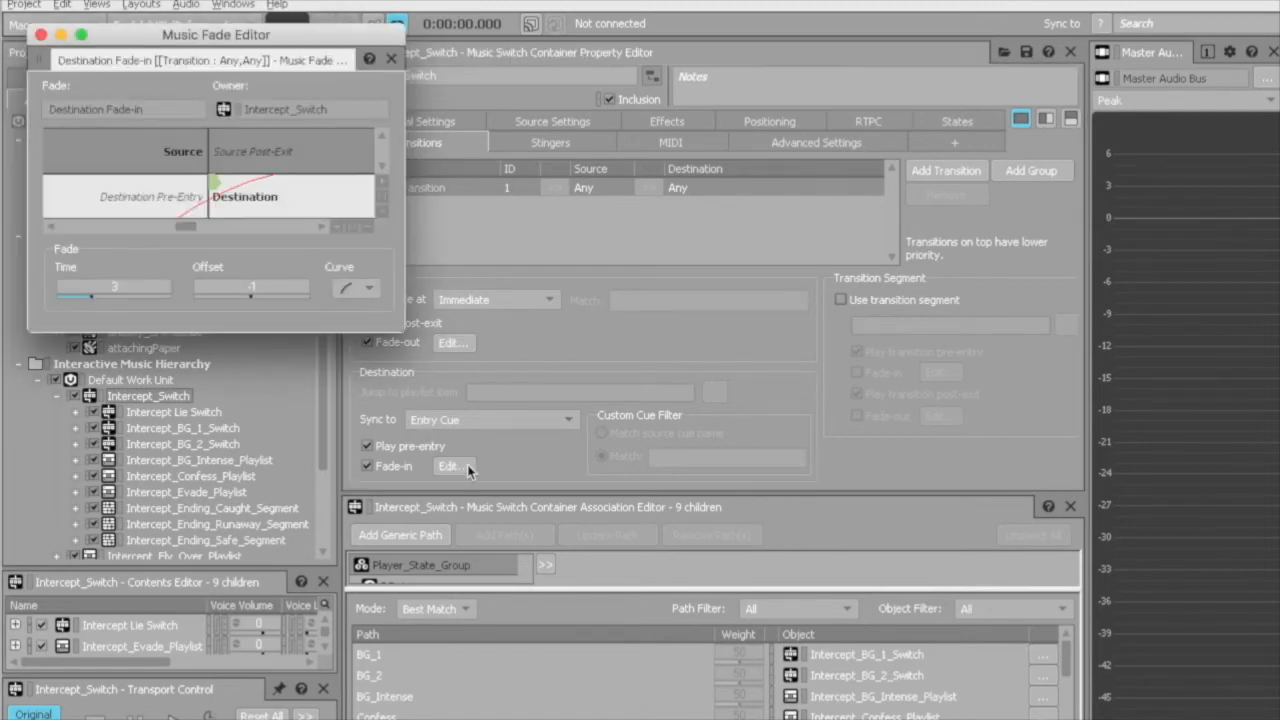
{"action": "left_click", "coordinate": [40, 35]}
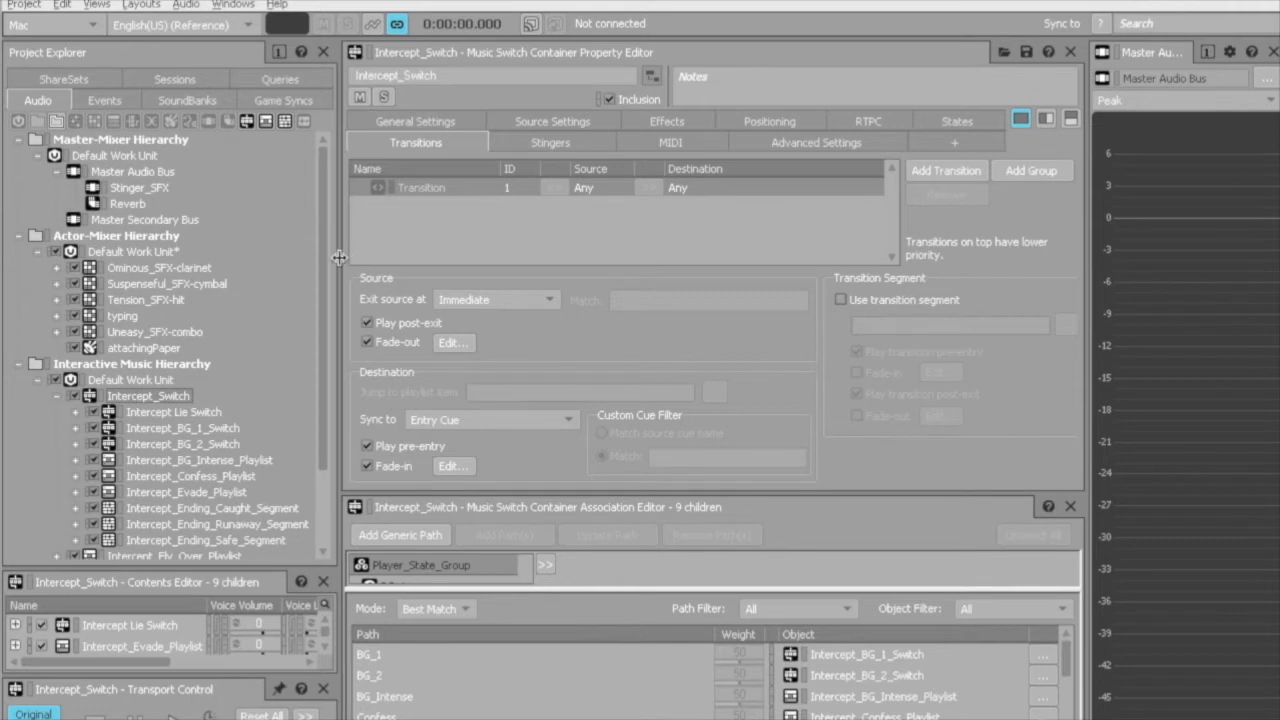
Step: Expand Intercept Lie Switch, select its Any-to-Any transition, and set the destination sync to Same Time as Playing Segment
{"action": "left_click", "coordinate": [196, 411]}
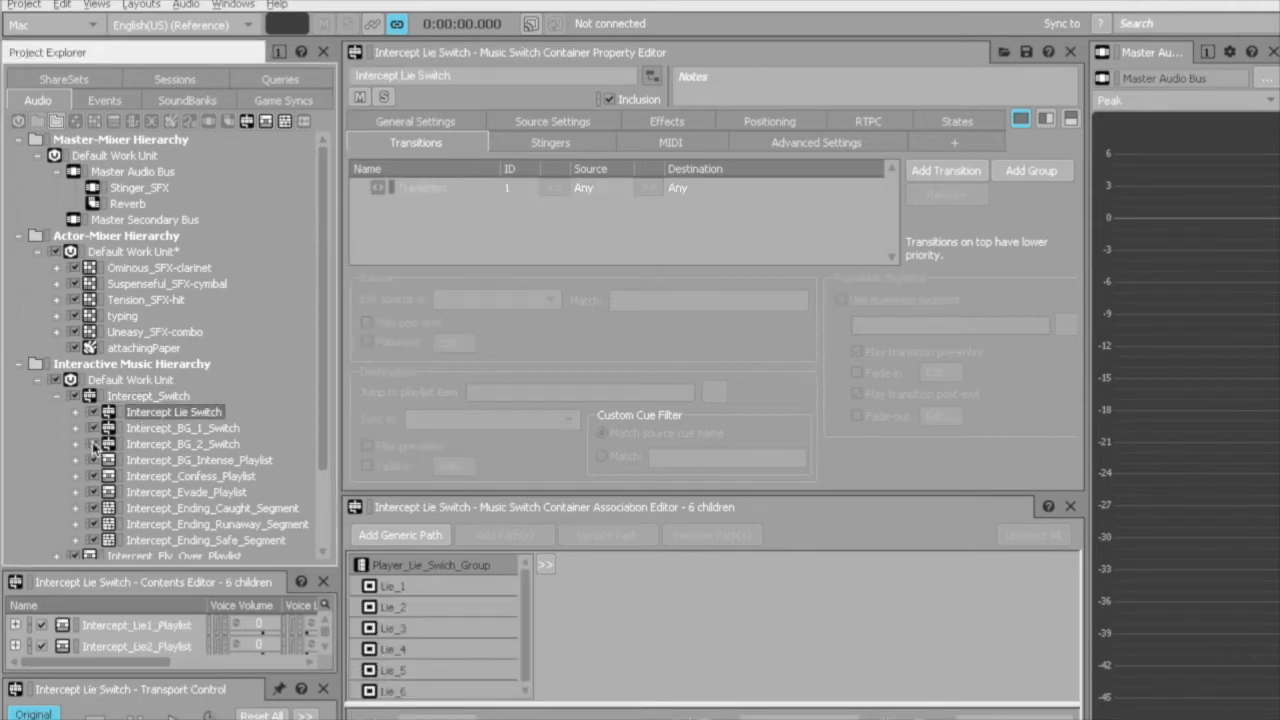
{"action": "left_click", "coordinate": [77, 412]}
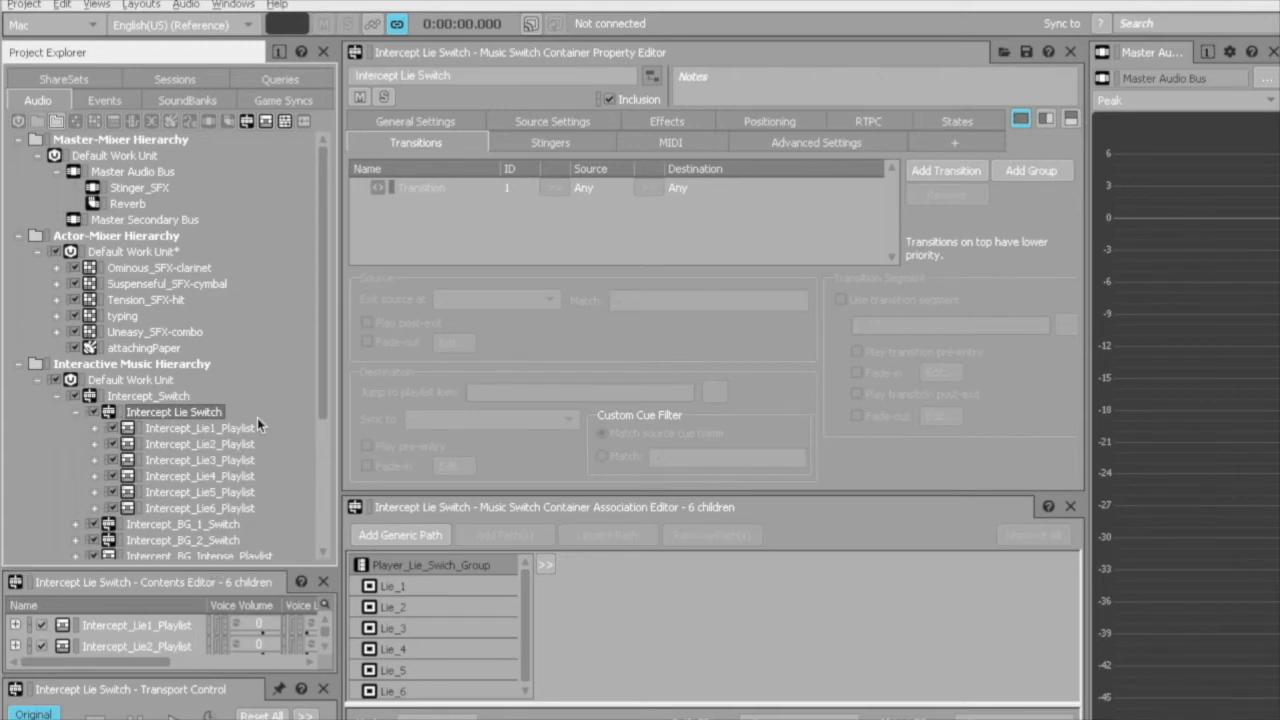
{"action": "left_click", "coordinate": [591, 187]}
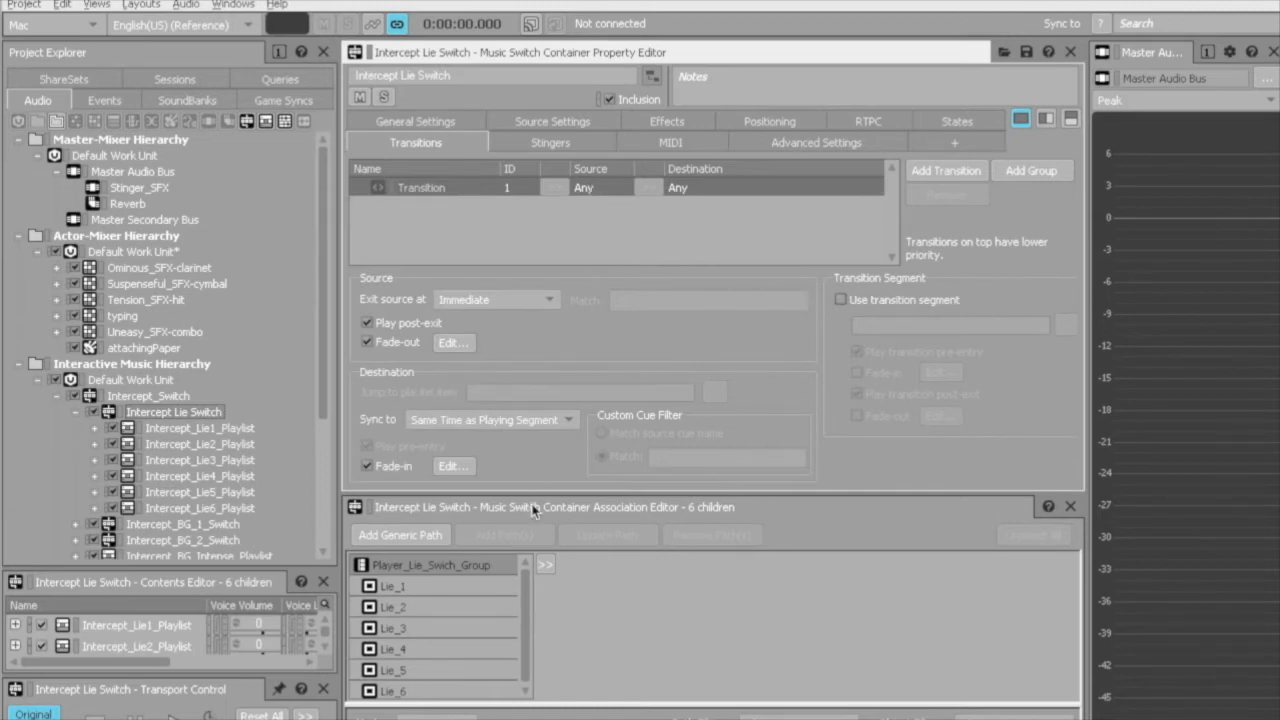
{"action": "left_click", "coordinate": [561, 428]}
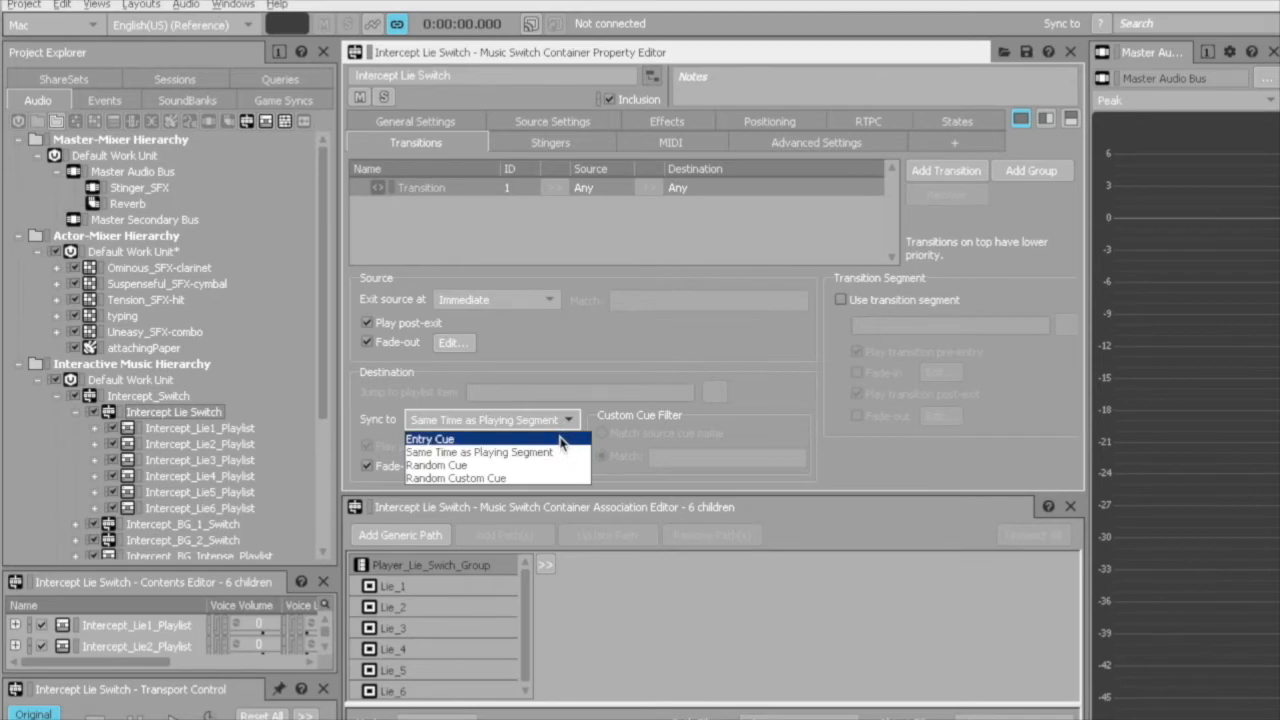
{"action": "left_click", "coordinate": [566, 452]}
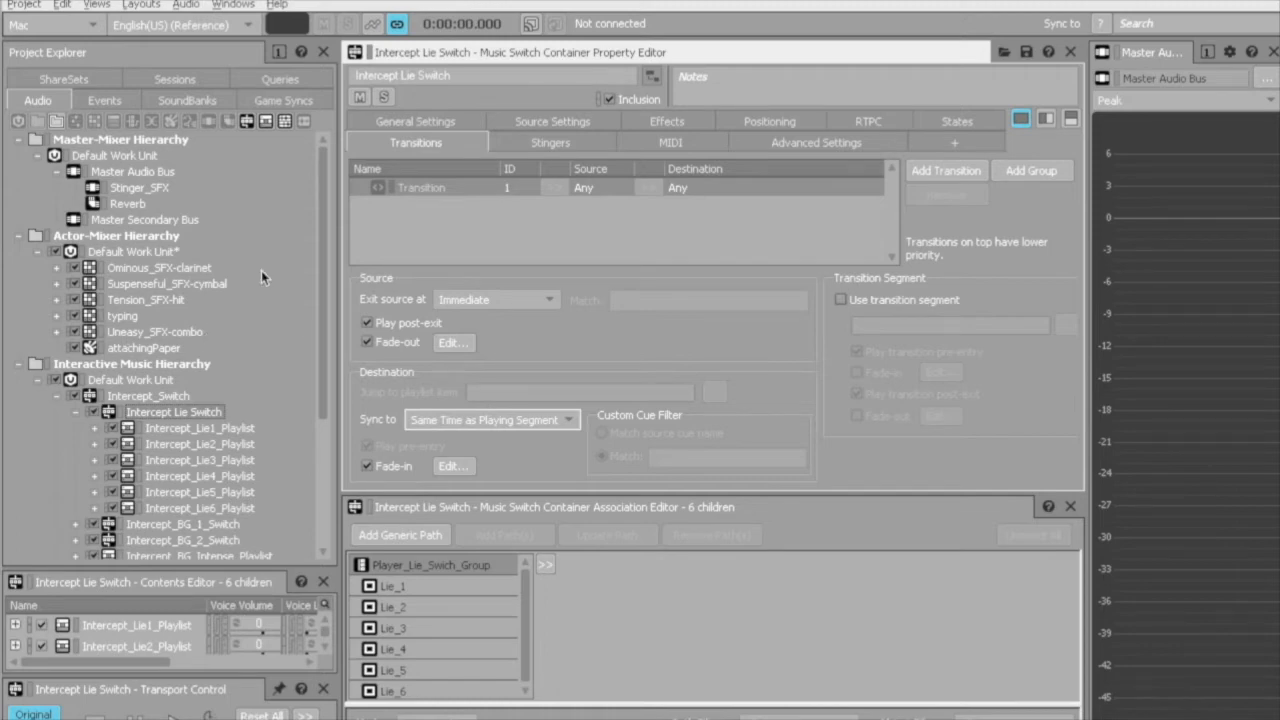
Step: Collapse Intercept Lie Switch, open the Ominous_SFX-clarinet container, and examine its voice pitch randomizer settings
{"action": "left_click_drag", "start_coordinate": [319, 243], "coordinate": [330, 286]}
{"action": "left_click", "coordinate": [76, 347]}
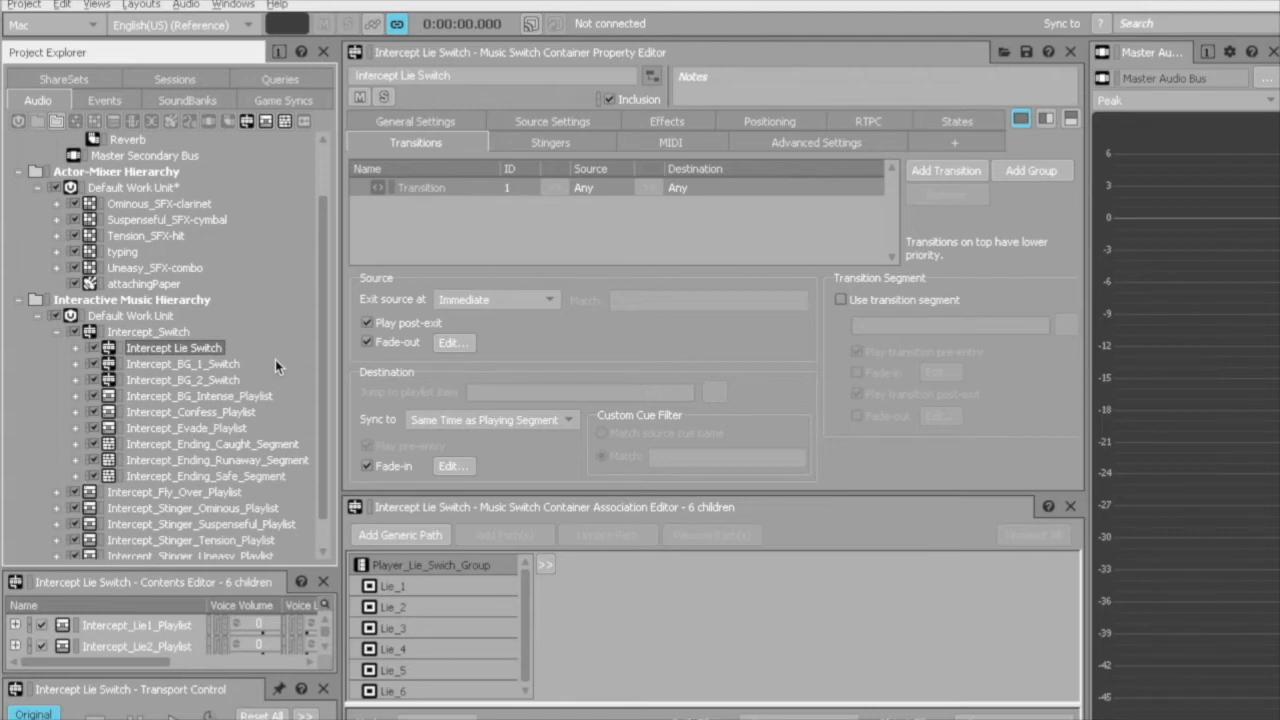
{"action": "left_click", "coordinate": [173, 205]}
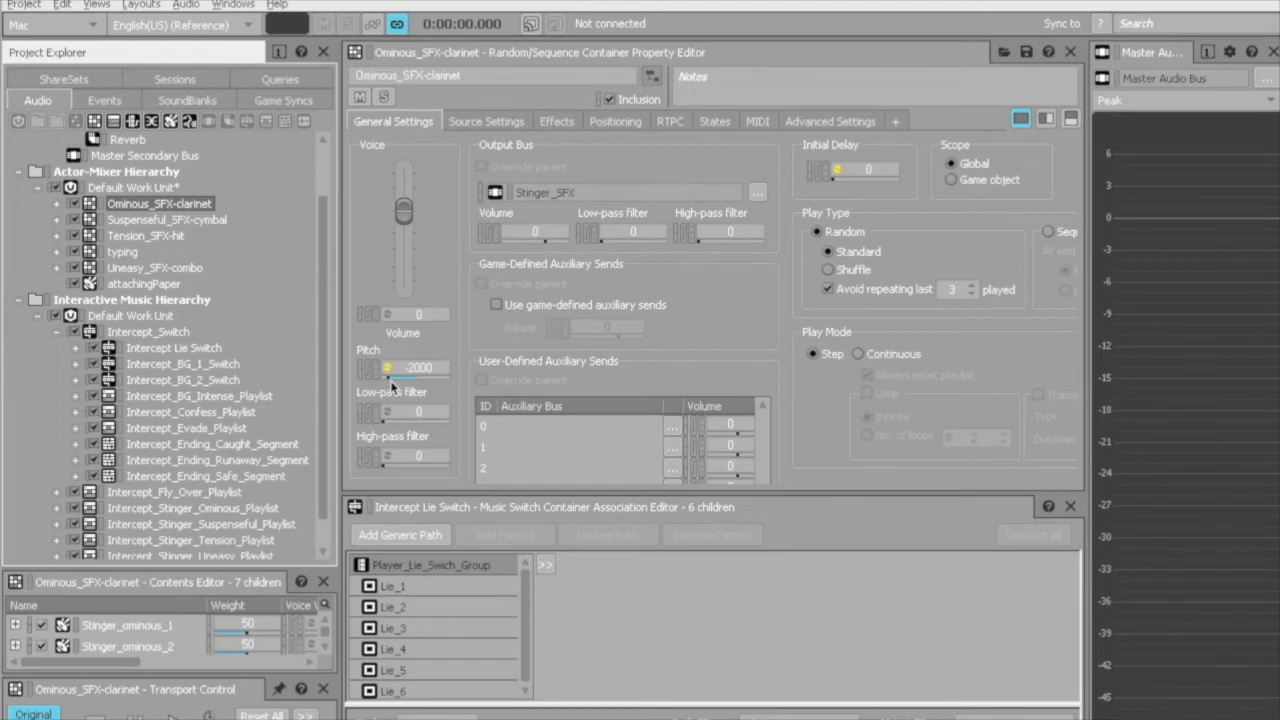
{"action": "left_click", "coordinate": [387, 368]}
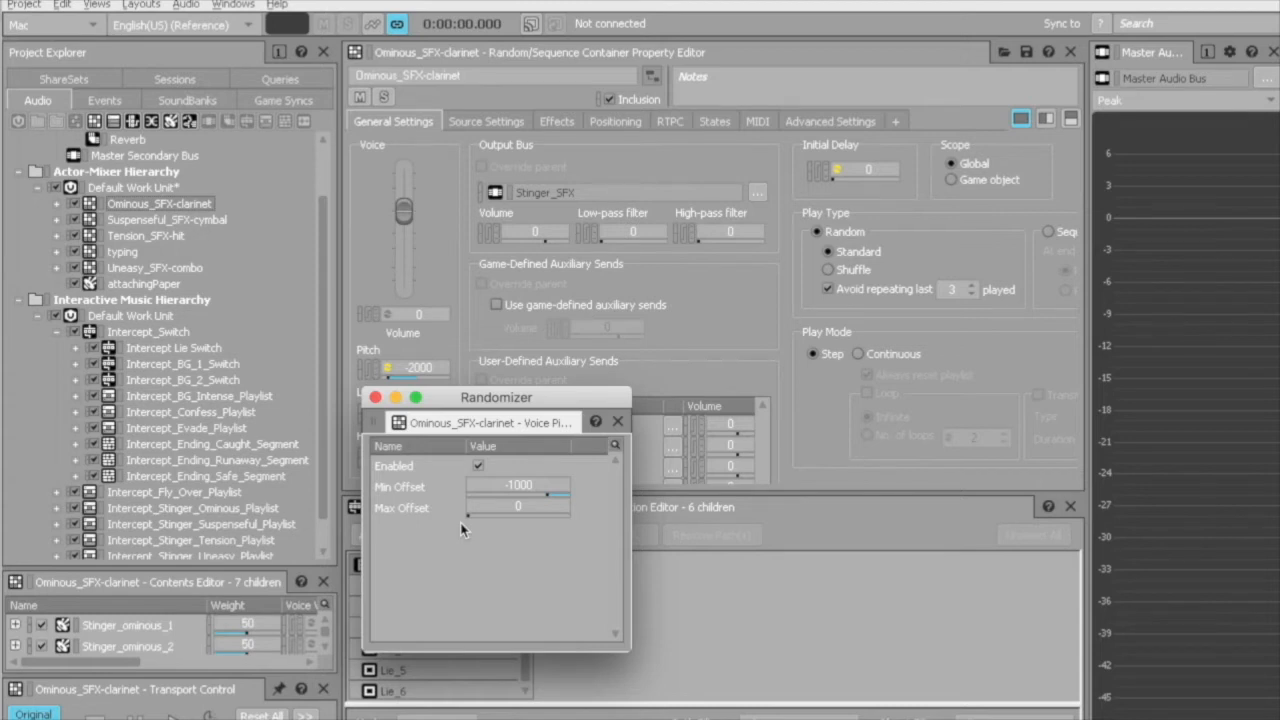
{"action": "left_click", "coordinate": [375, 397]}
Step: Open Intercept_Stinger_Ominous_Playlist in the Interactive Music Hierarchy and play it
{"action": "scroll", "coordinate": [166, 406], "scroll_direction": "down", "scroll_amount": 1}
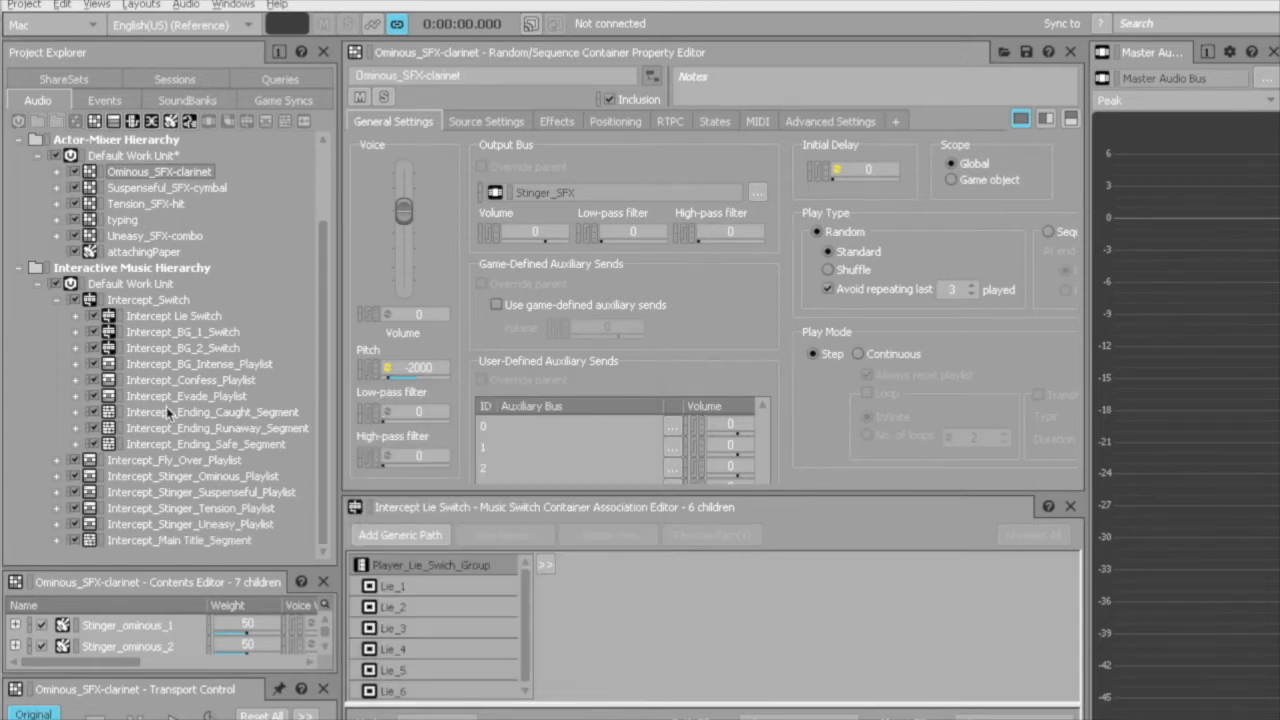
{"action": "left_click", "coordinate": [172, 476]}
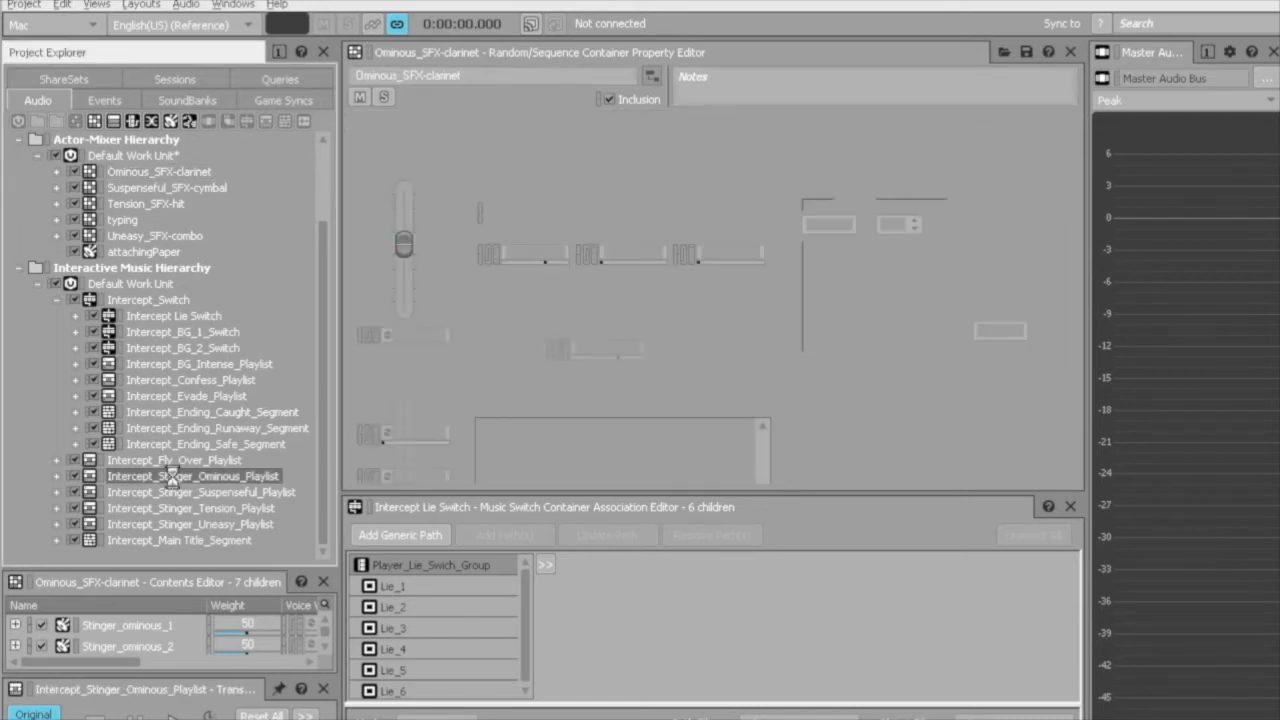
{"action": "key", "text": "space"}
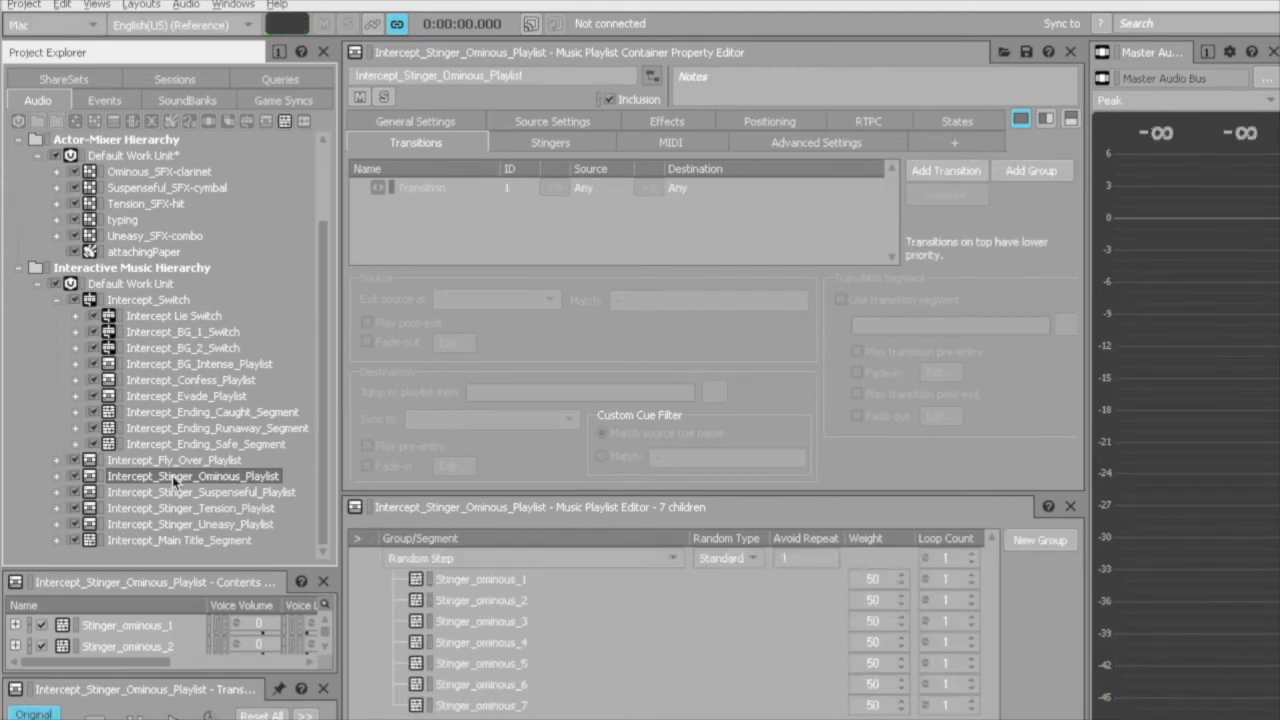
Step: Play the Ominous_SFX-clarinet container and examine the trim and fade-out of its Stinger_ominous_1 source in the Source Editor
{"action": "left_click", "coordinate": [169, 175]}
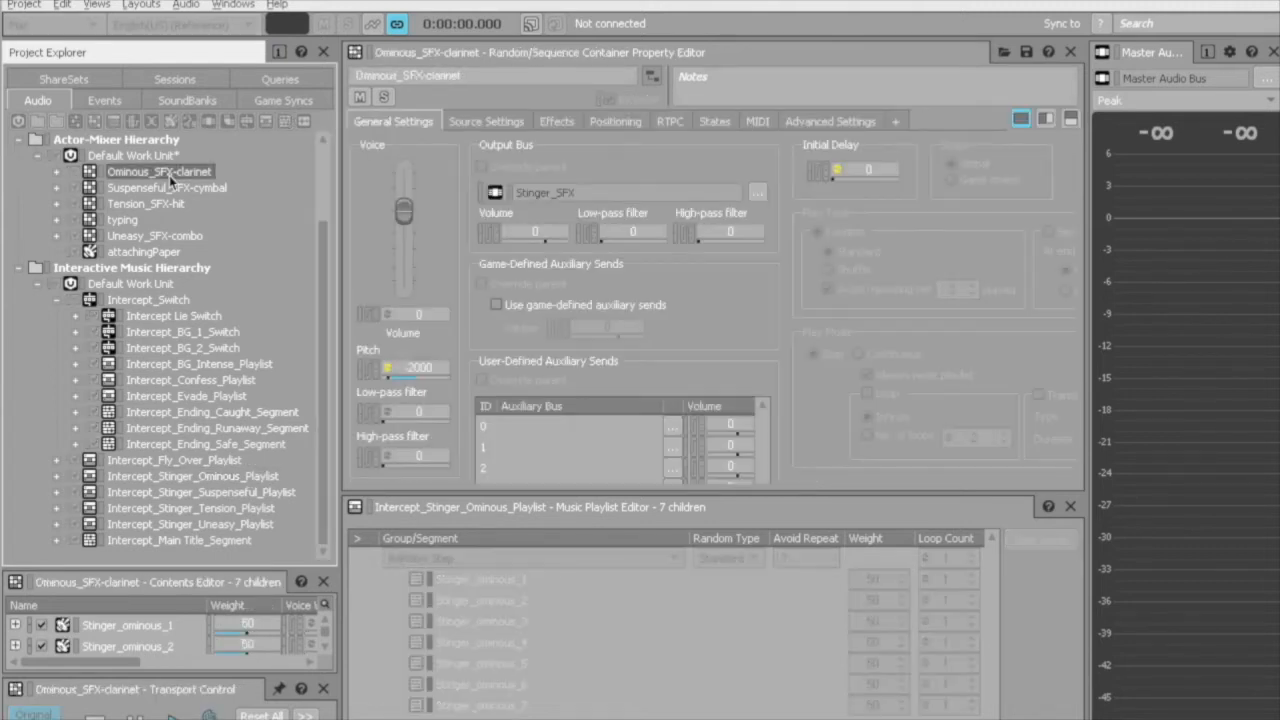
{"action": "key", "text": "space"}
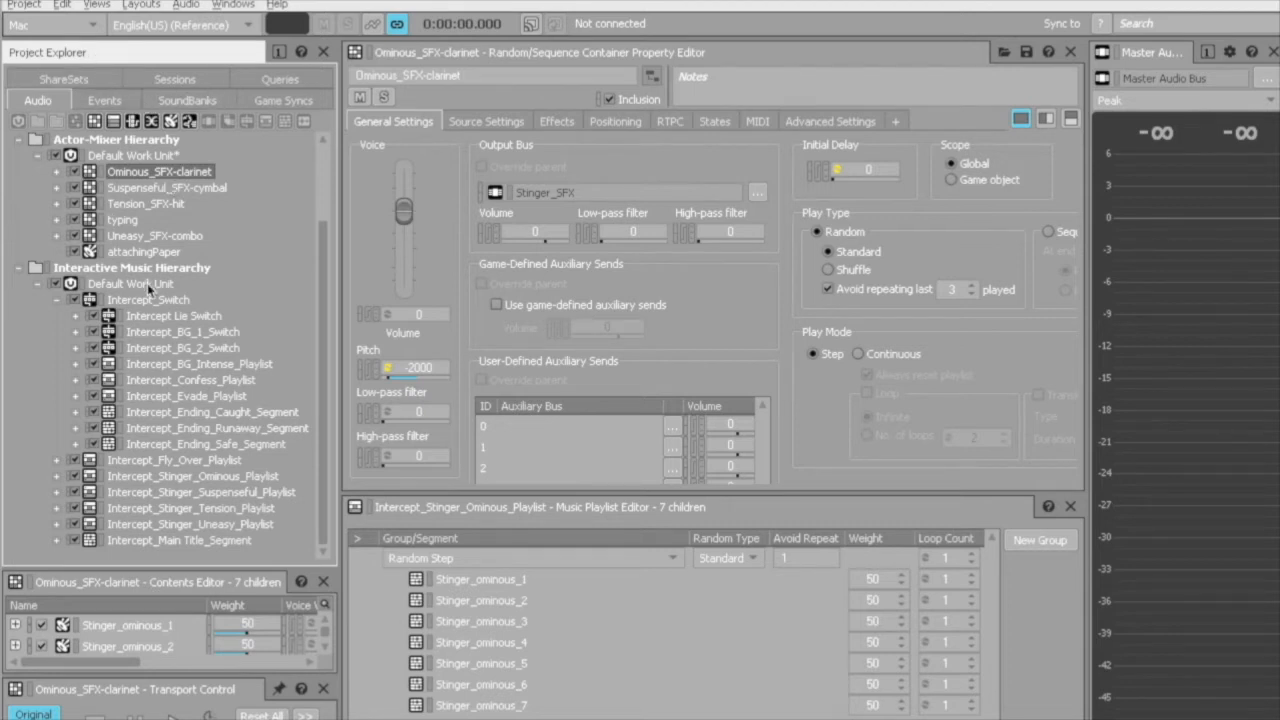
{"action": "left_click", "coordinate": [56, 172]}
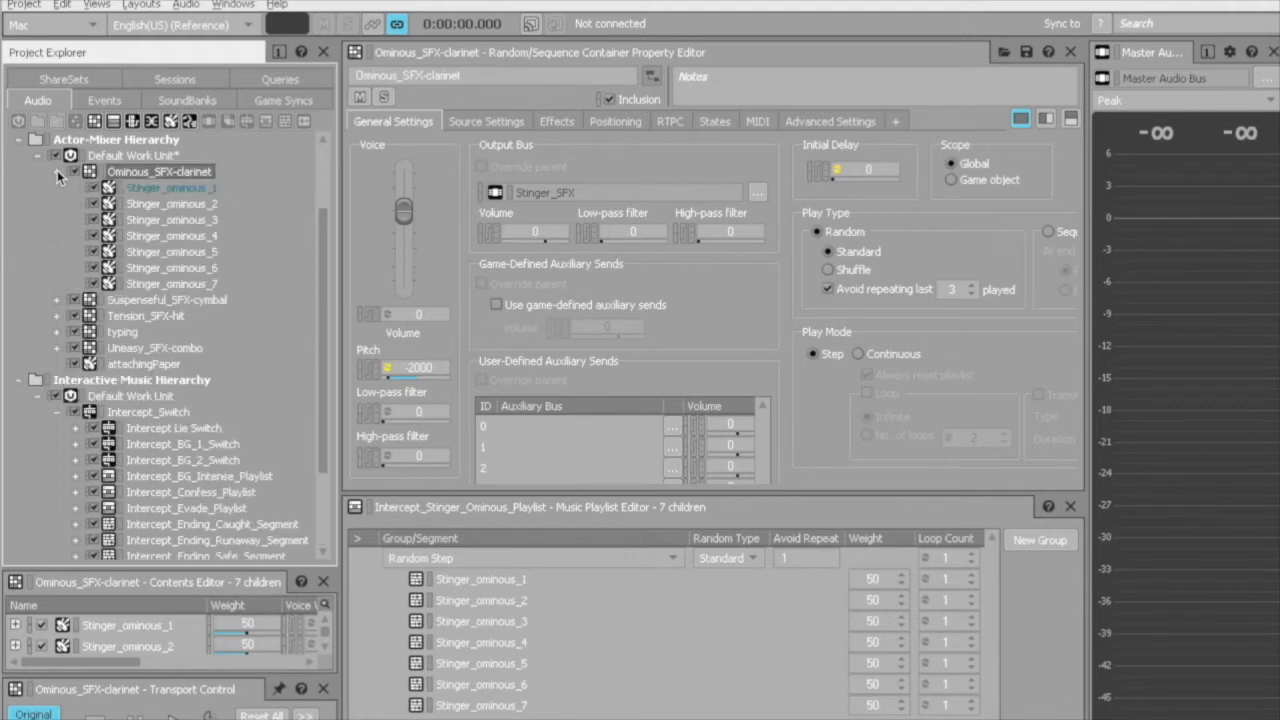
{"action": "left_click", "coordinate": [142, 188]}
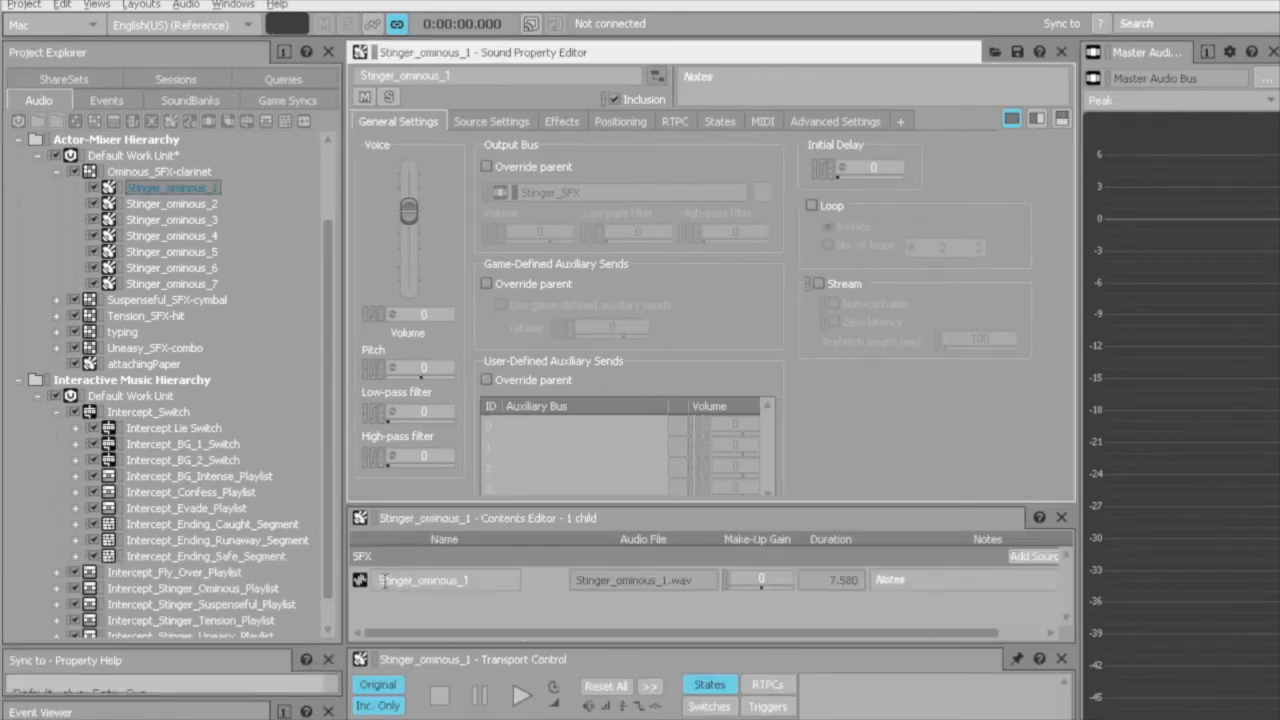
{"action": "double_click", "coordinate": [383, 580]}
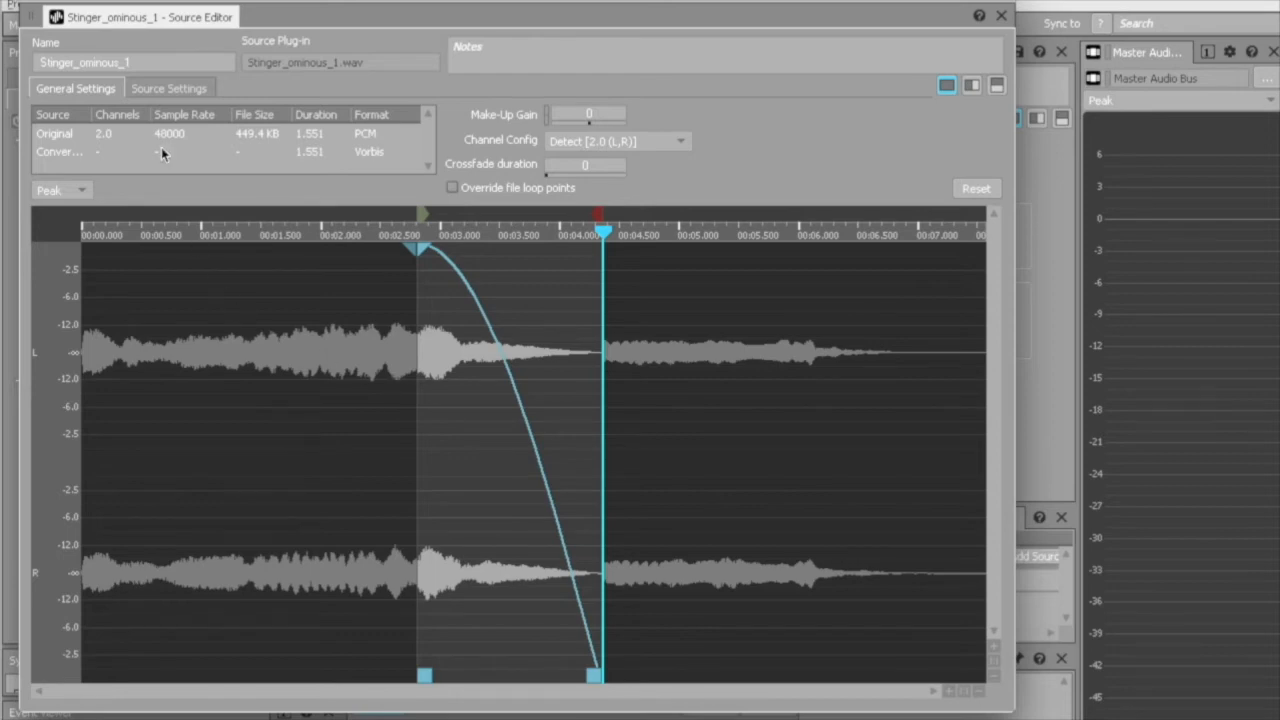
{"action": "key", "text": "Escape"}
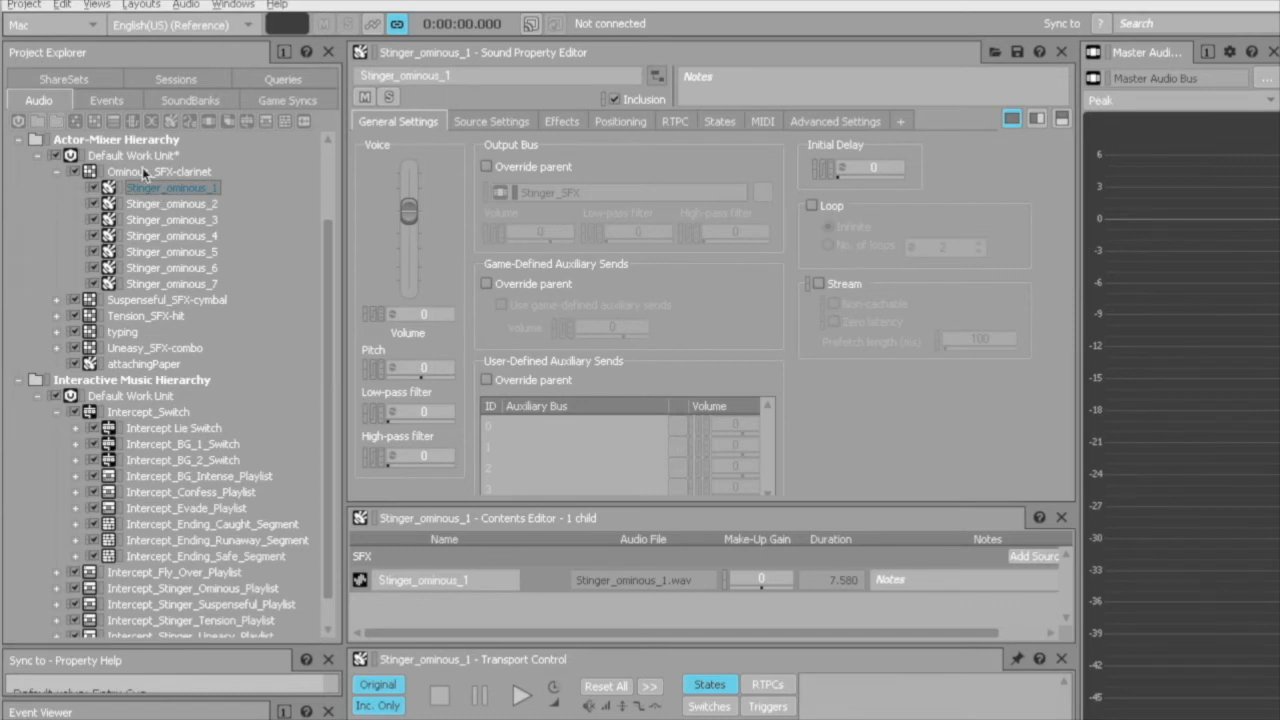
Step: Examine the output bus choices for the Ominous_SFX-clarinet container with the search filter cleared, leaving the assigned bus as is
{"action": "scroll", "coordinate": [142, 167], "scroll_direction": "up", "scroll_amount": 2}
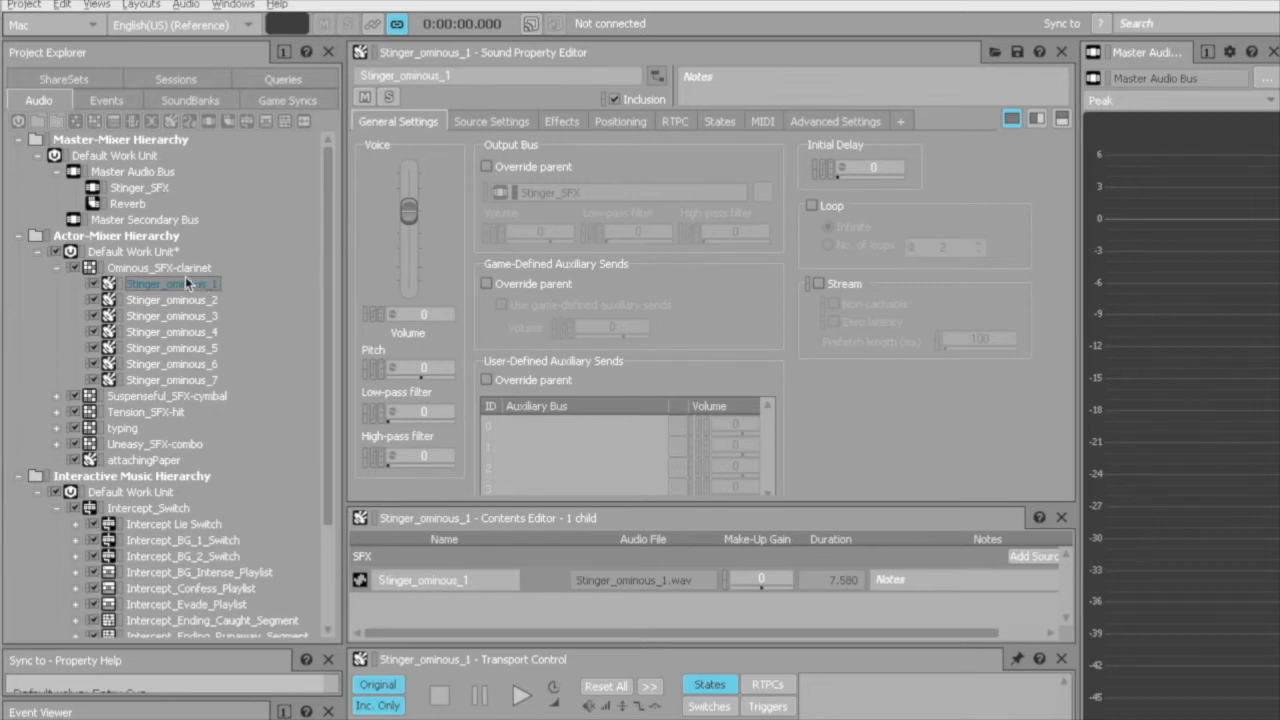
{"action": "left_click", "coordinate": [184, 269]}
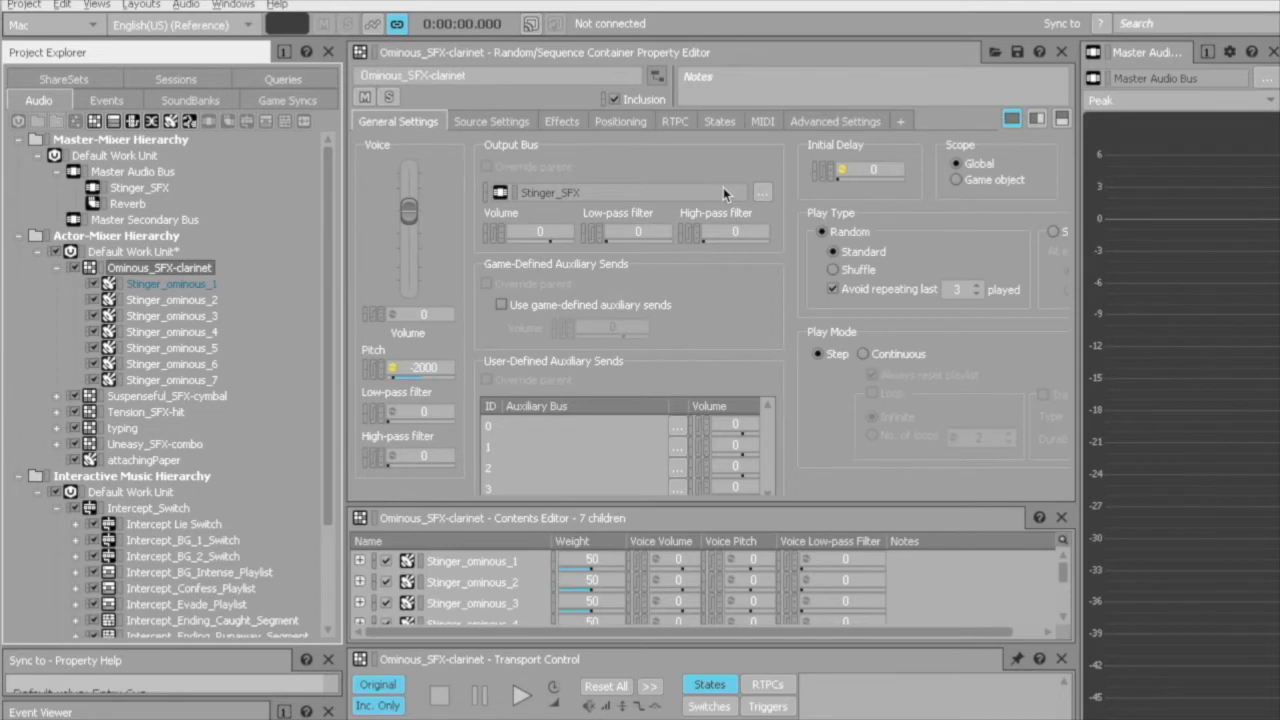
{"action": "left_click", "coordinate": [766, 190]}
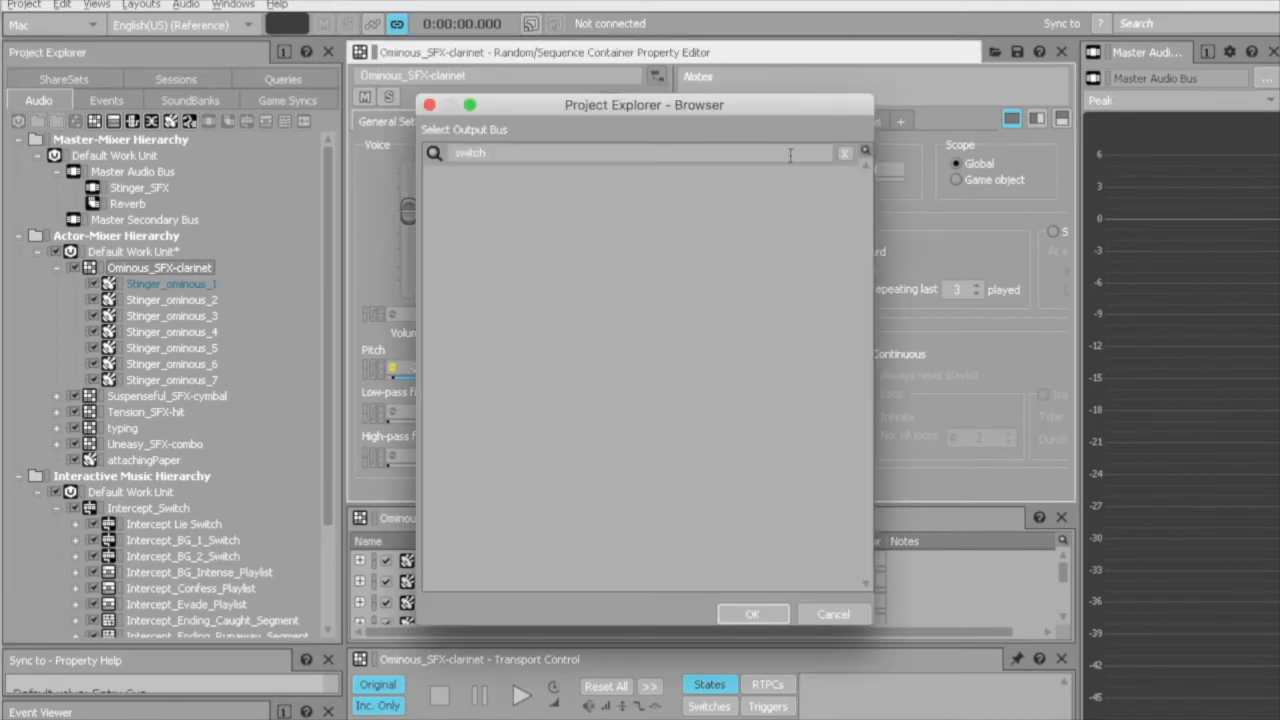
{"action": "left_click", "coordinate": [848, 152]}
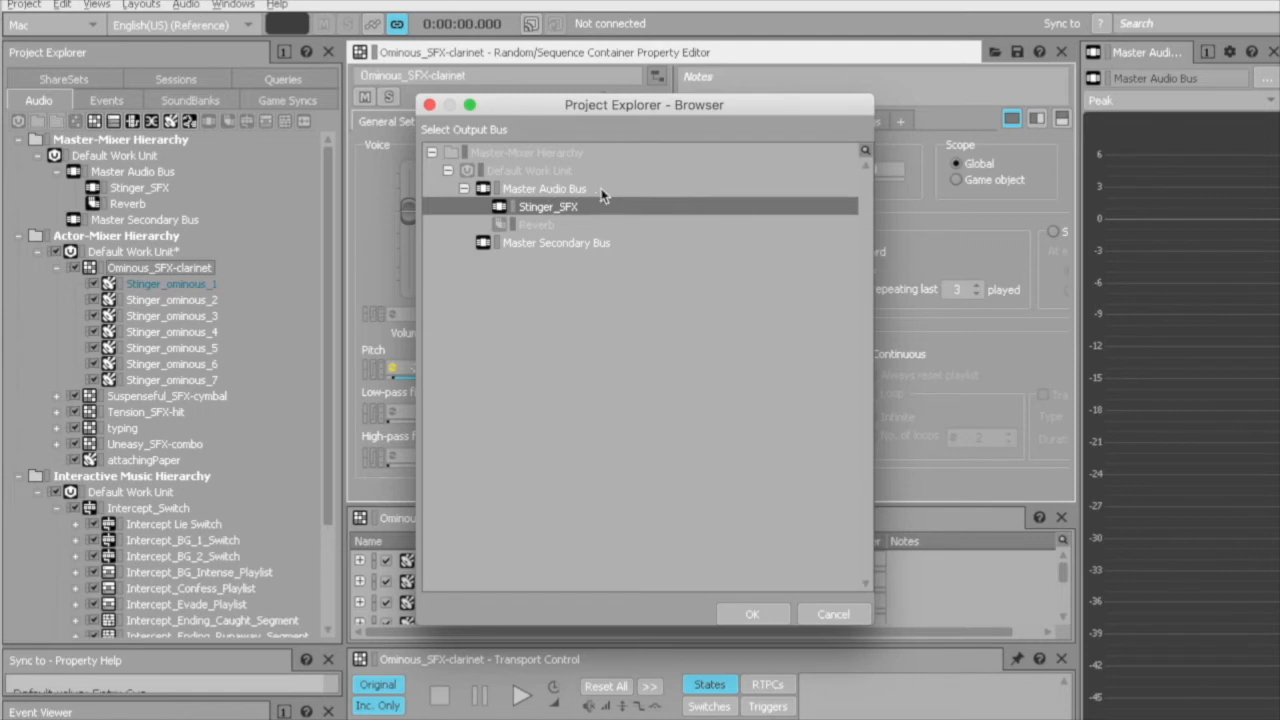
{"action": "left_click", "coordinate": [429, 105]}
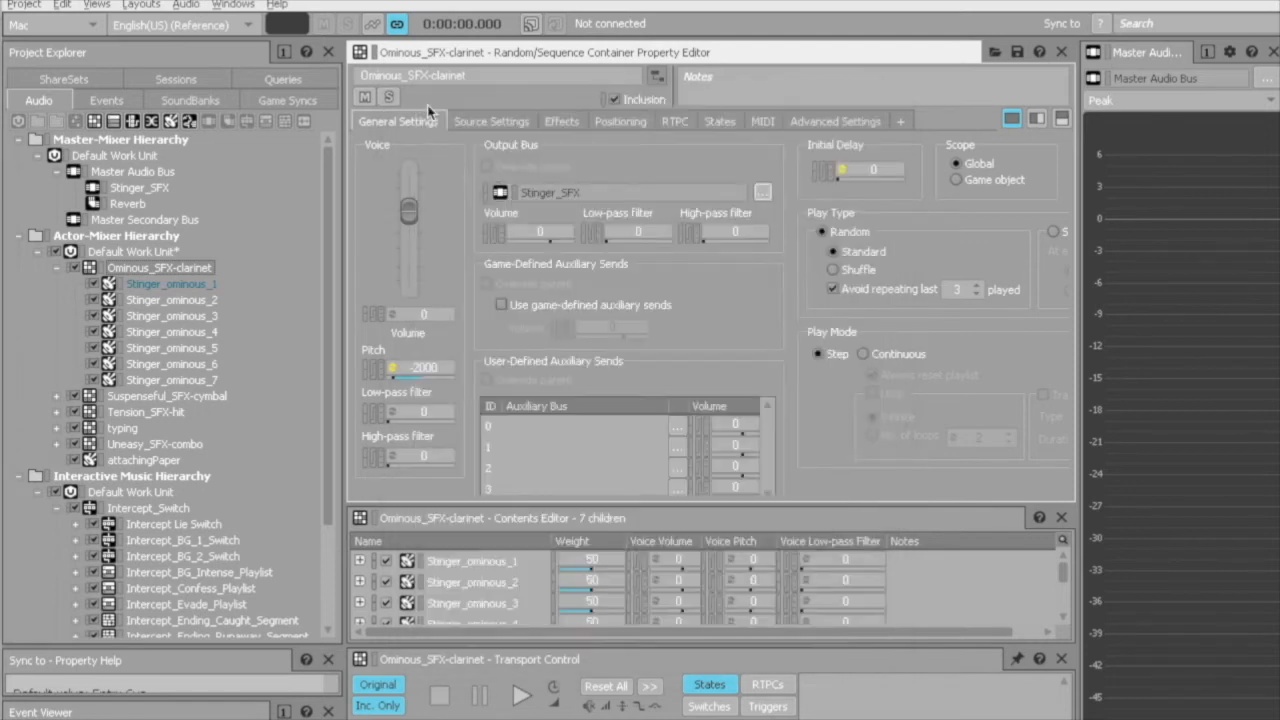
Step: Check the output bus of Suspenseful_SFX-cymbal and Tension_SFX-hit, and examine the effects on the Stinger_SFX bus
{"action": "left_click", "coordinate": [177, 396]}
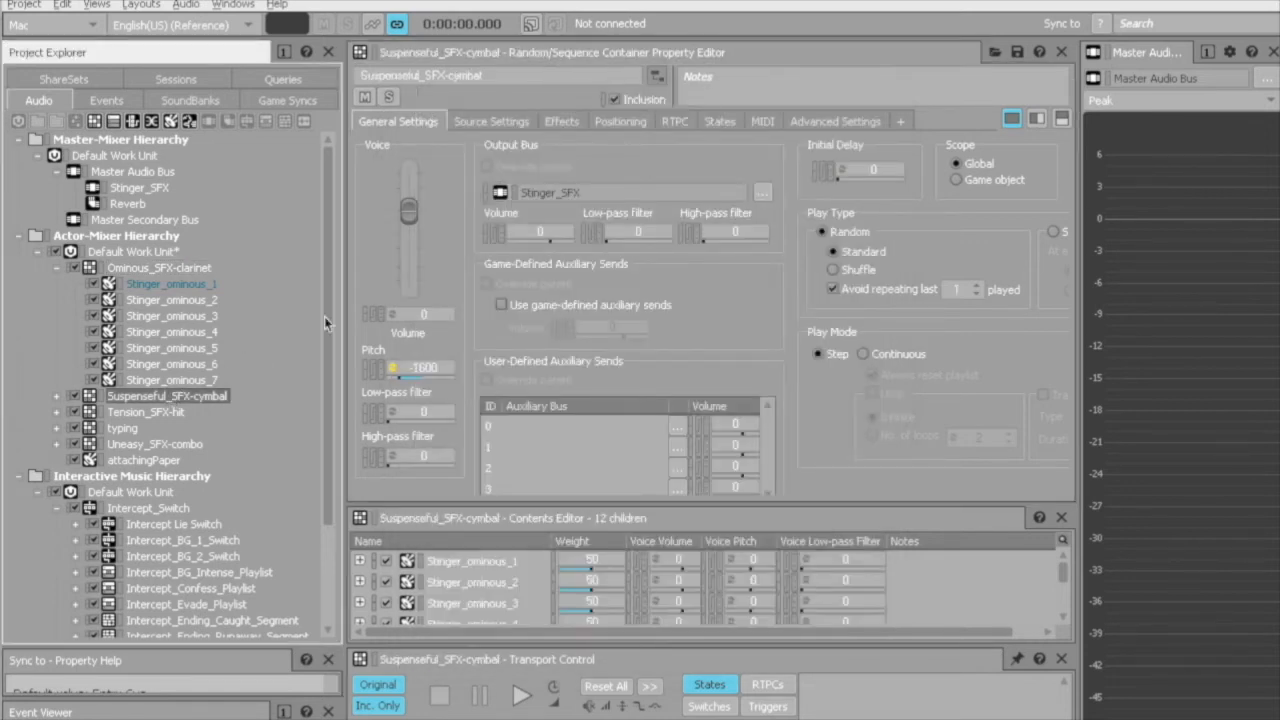
{"action": "left_click", "coordinate": [200, 415]}
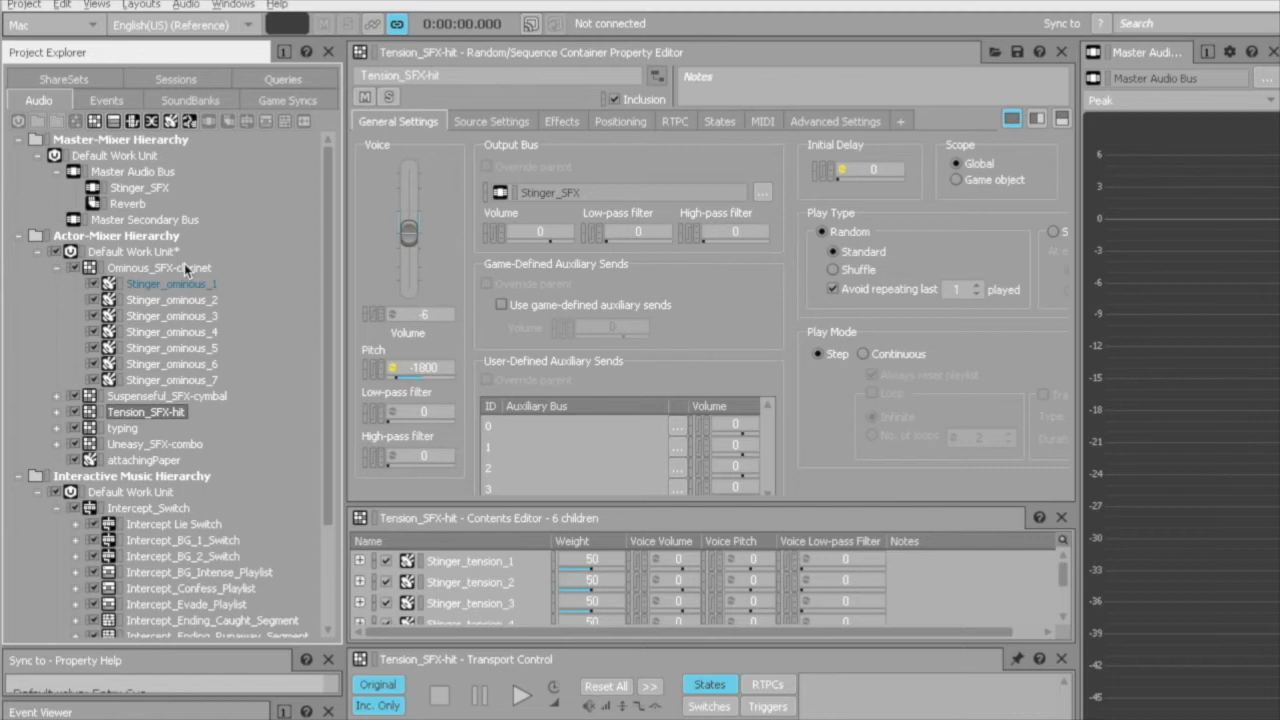
{"action": "left_click", "coordinate": [144, 188]}
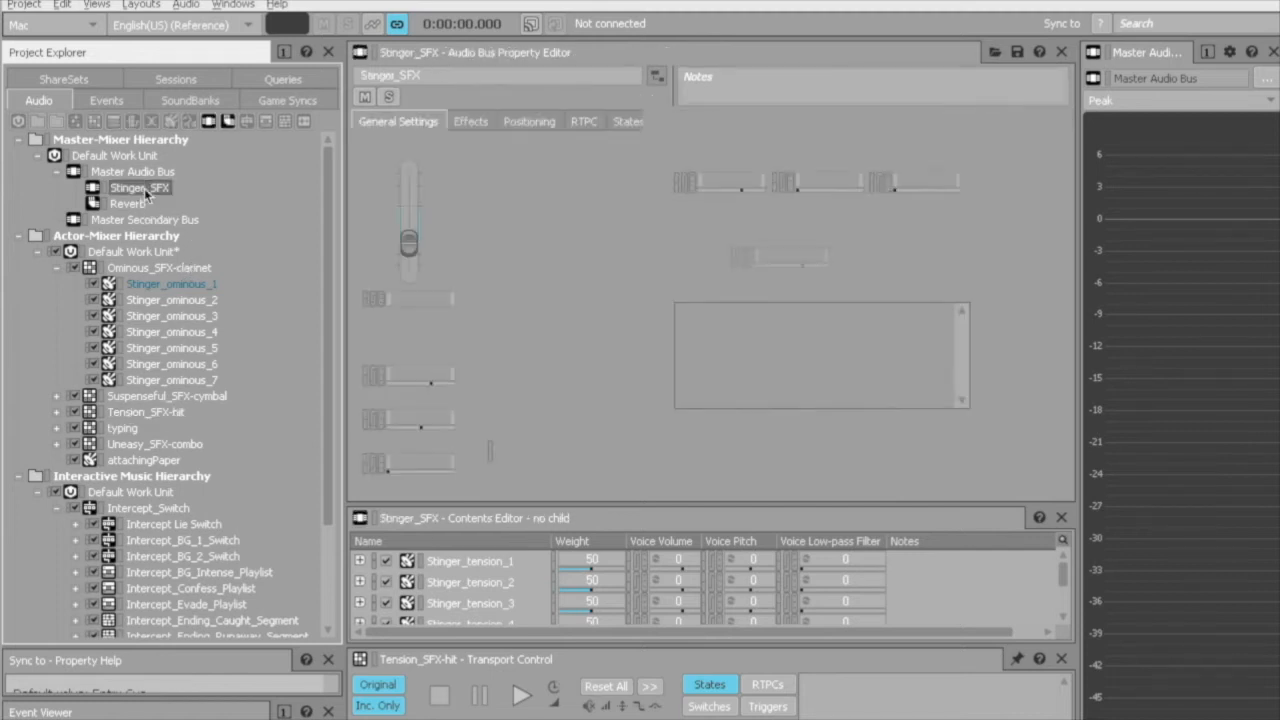
{"action": "left_click", "coordinate": [472, 122]}
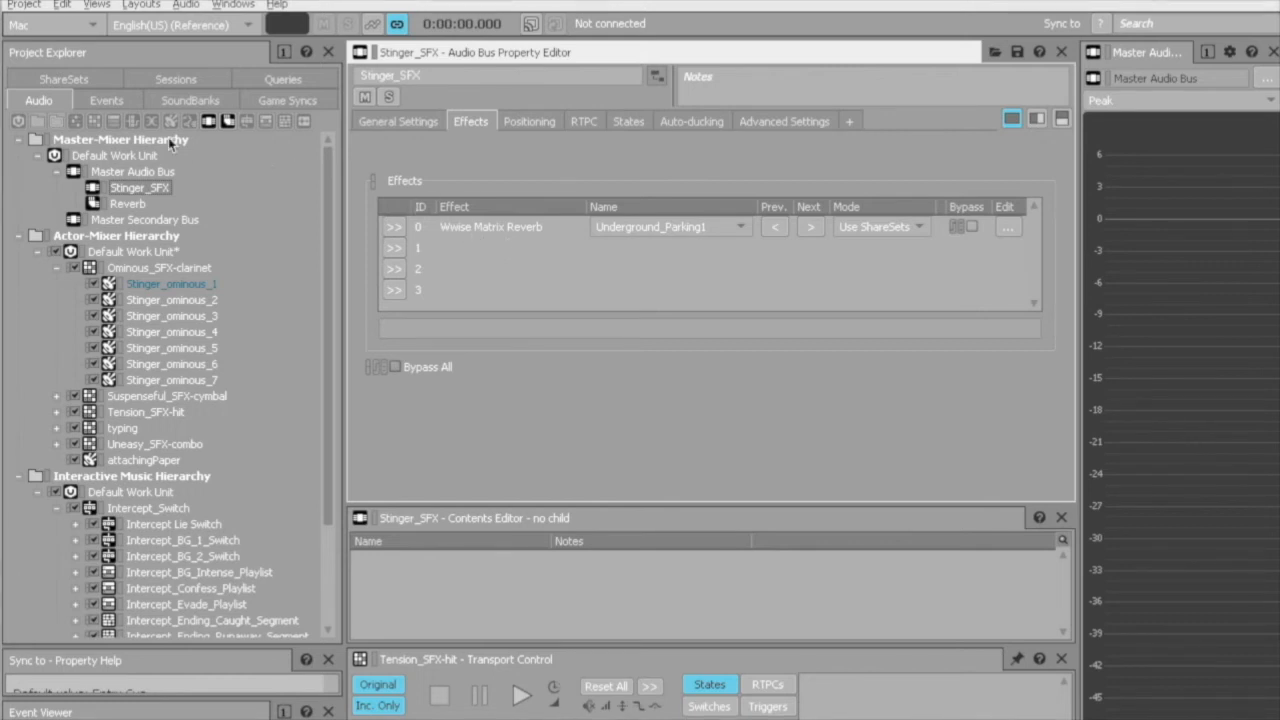
Step: Examine the actions and targets of the mx_confess and mx_horror_stinger events, widening the action list to show full target names
{"action": "left_click", "coordinate": [131, 104]}
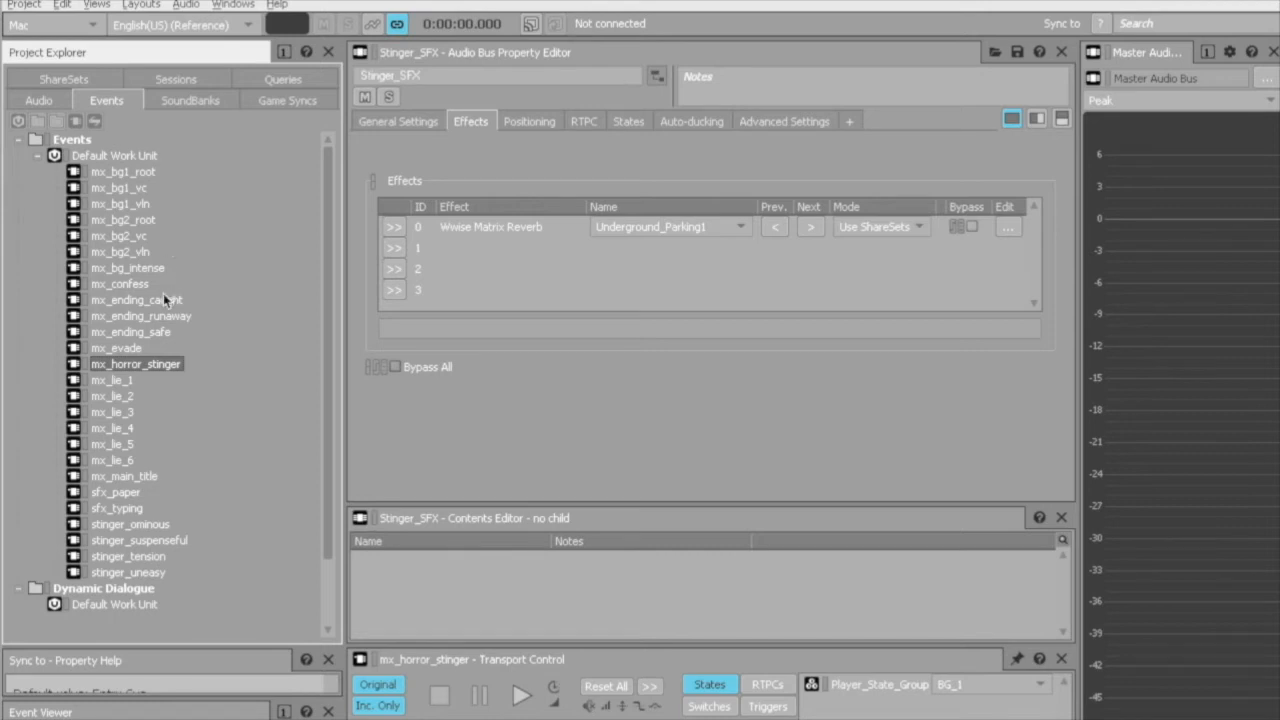
{"action": "left_click", "coordinate": [132, 286]}
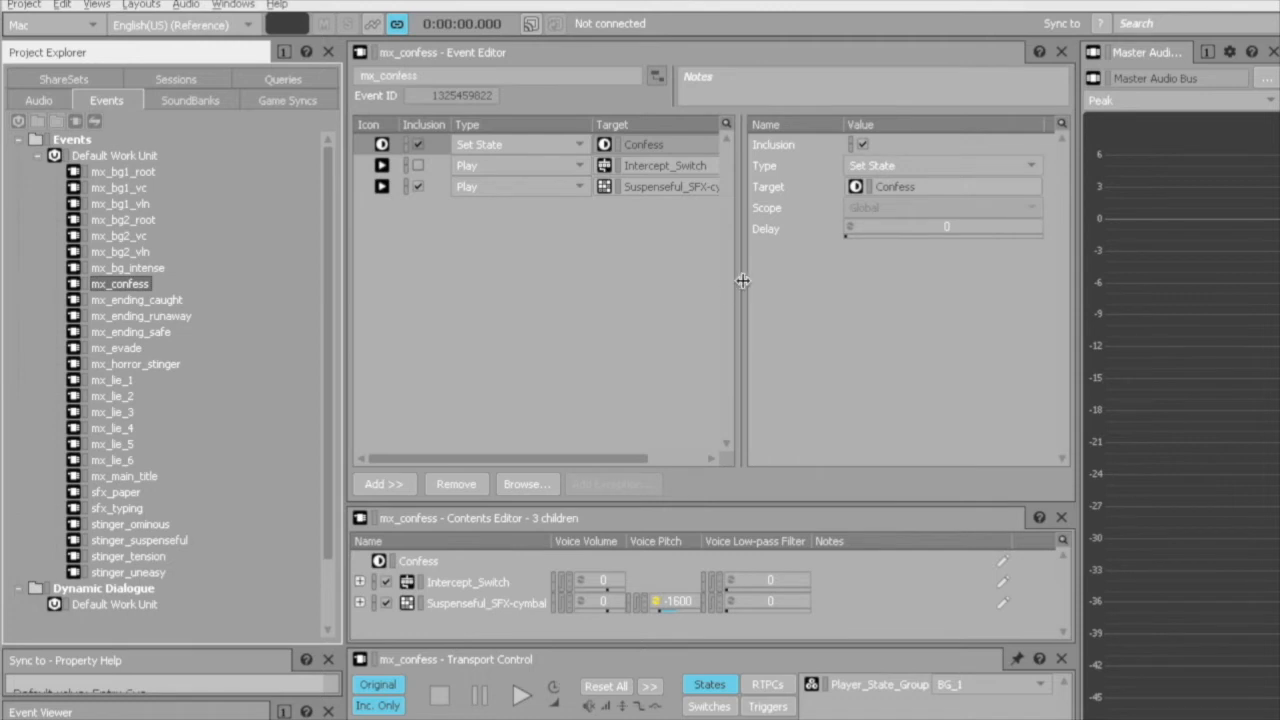
{"action": "left_click_drag", "start_coordinate": [744, 278], "coordinate": [871, 268]}
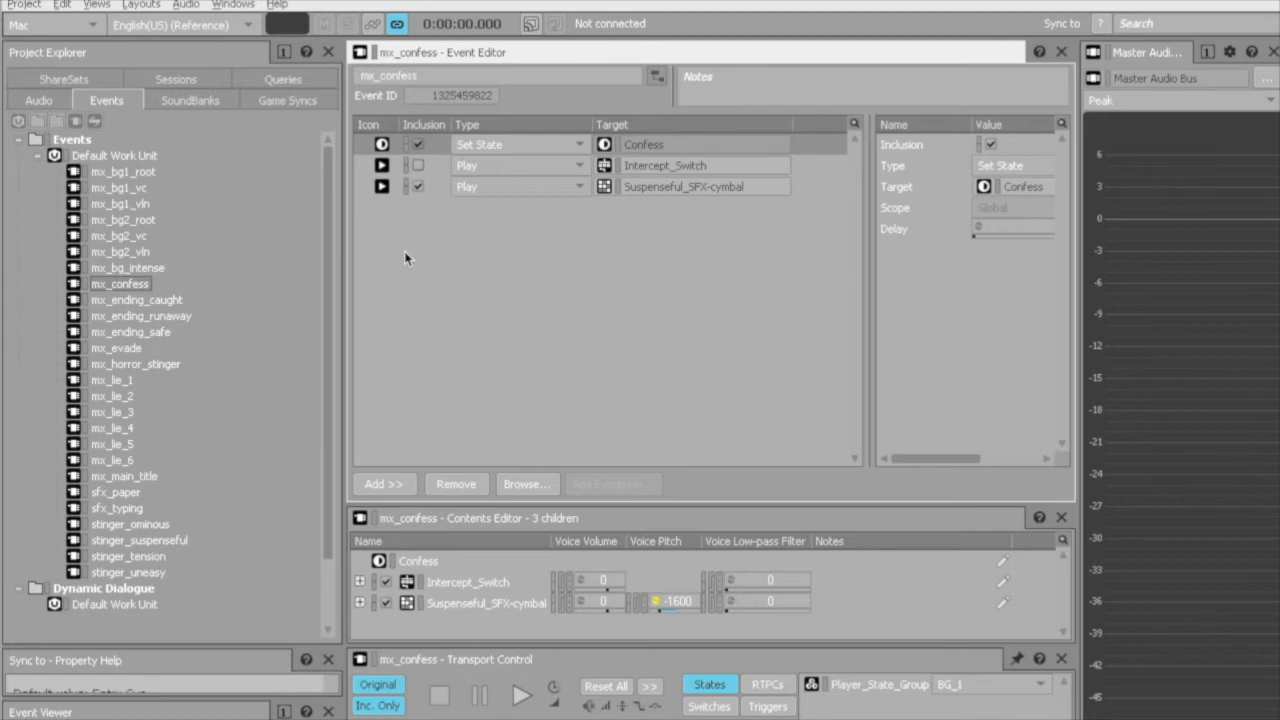
{"action": "left_click", "coordinate": [176, 365]}
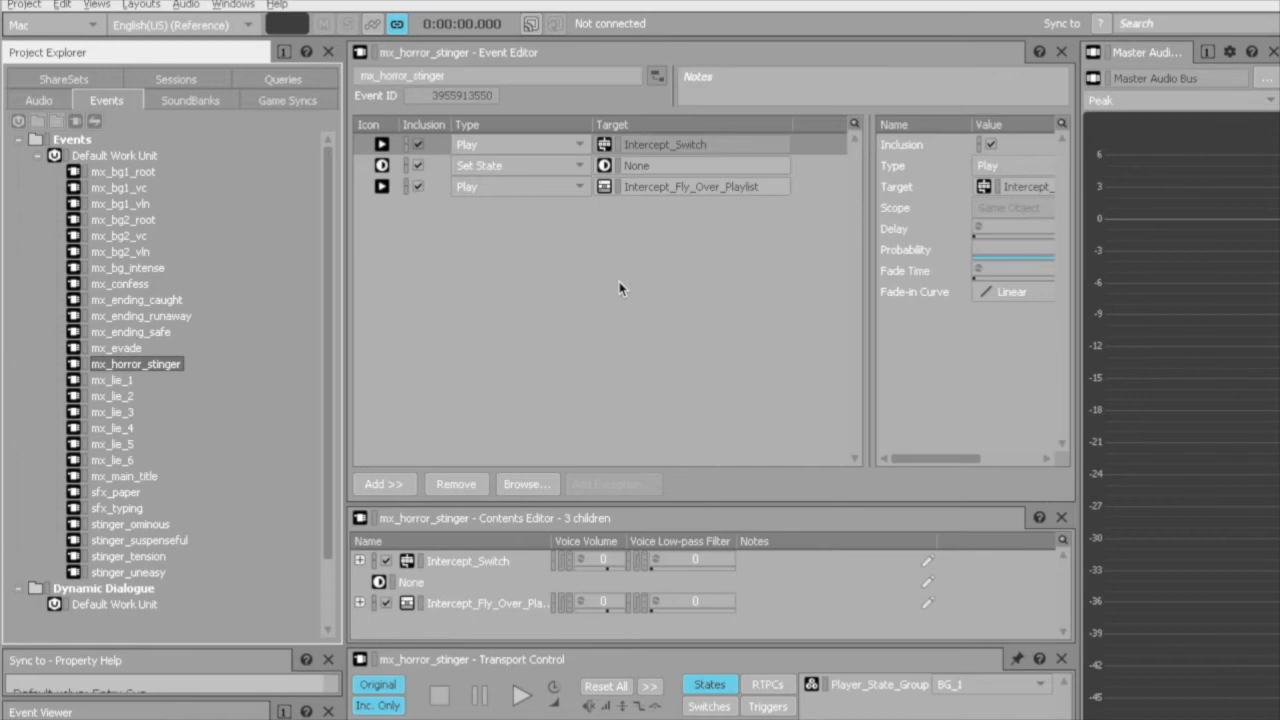
Step: Open the Soundcaster, load New Soundcaster Session, and add the mx_bg2_root and mx_bg_intense events below mx_main_title
{"action": "key", "text": "F7"}
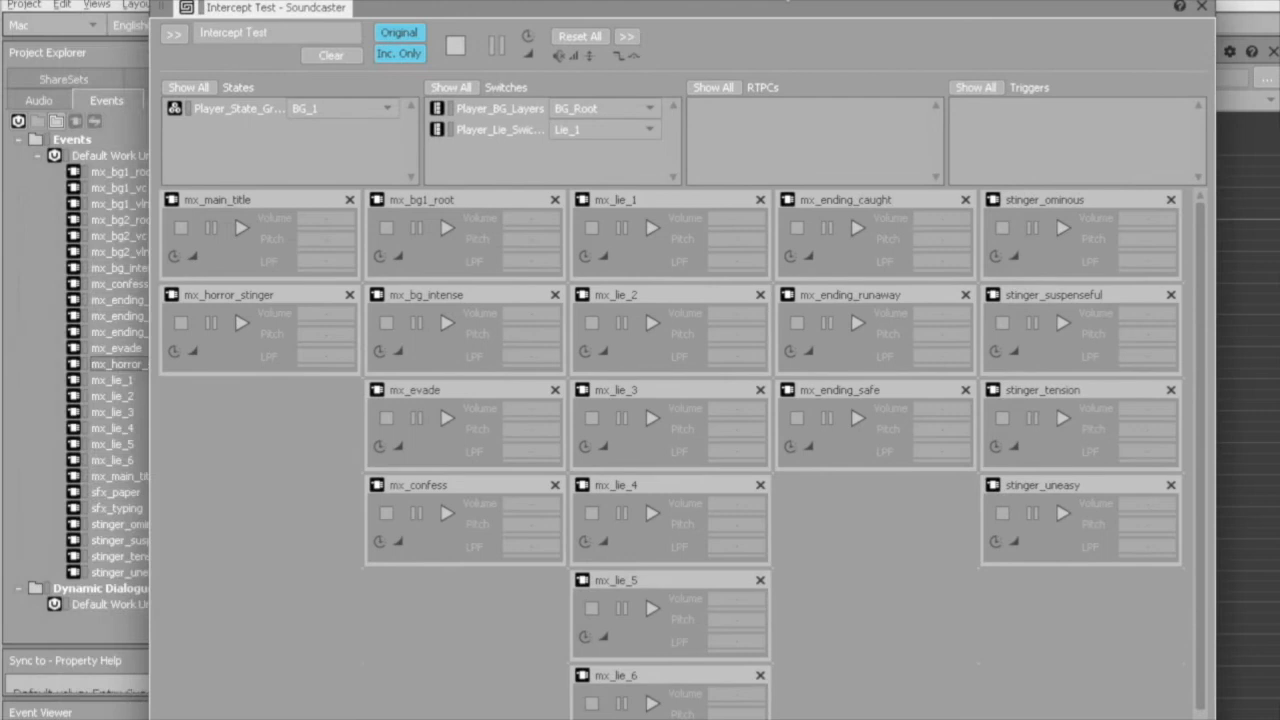
{"action": "left_click", "coordinate": [238, 35]}
{"action": "left_click", "coordinate": [288, 80]}
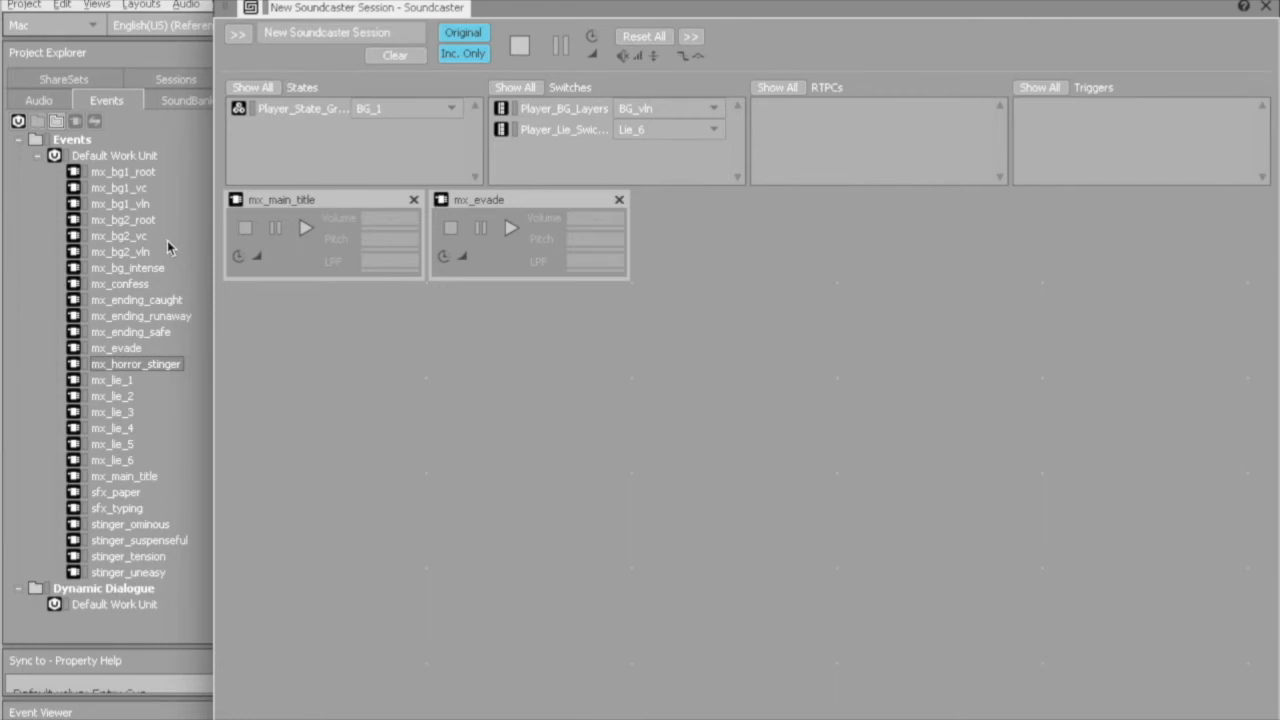
{"action": "left_click_drag", "start_coordinate": [118, 225], "coordinate": [296, 352]}
{"action": "left_click_drag", "start_coordinate": [116, 266], "coordinate": [248, 428]}
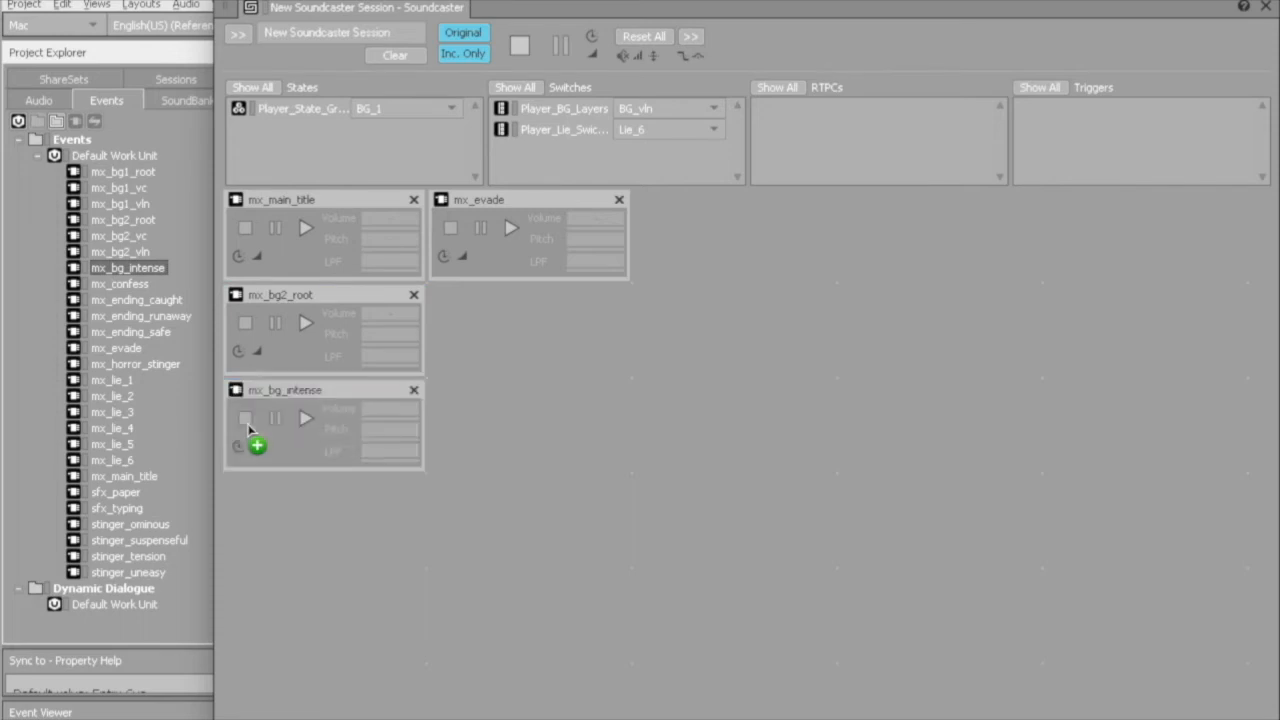
Step: Load the Intercept Test Soundcaster session and move its window clear of the Master Audio Bus meter
{"action": "left_click", "coordinate": [238, 36]}
{"action": "left_click", "coordinate": [280, 64]}
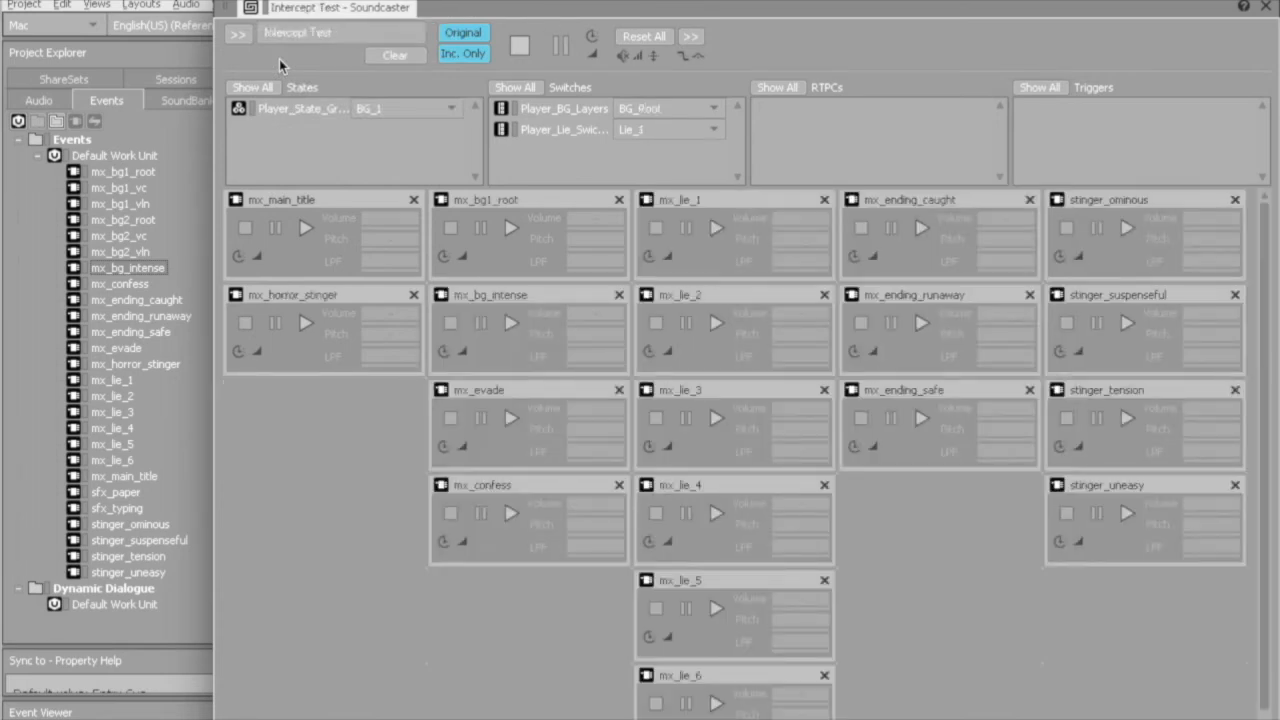
{"action": "left_click_drag", "start_coordinate": [438, 5], "coordinate": [229, 5]}
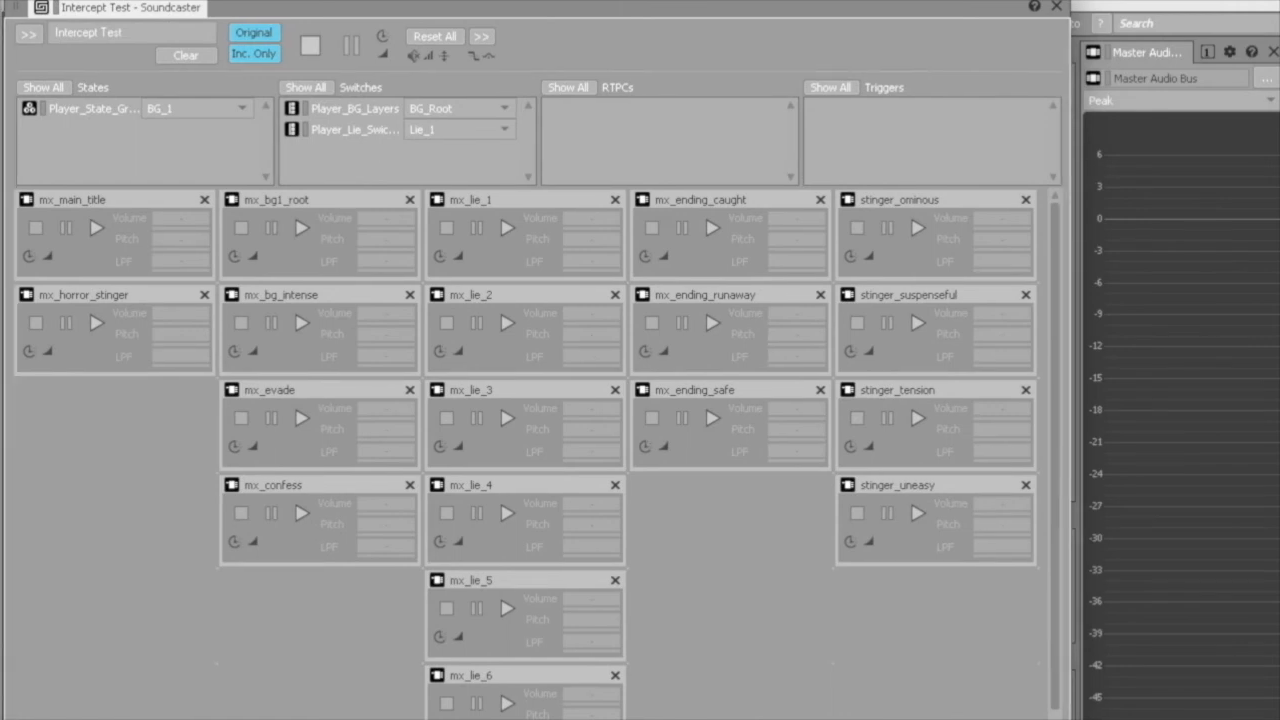
Step: Play mx_main_title, mx_horror_stinger, mx_bg1_root, mx_evade, stinger_ominous, mx_bg_intense and stinger_suspenseful in turn
{"action": "left_click", "coordinate": [96, 228]}
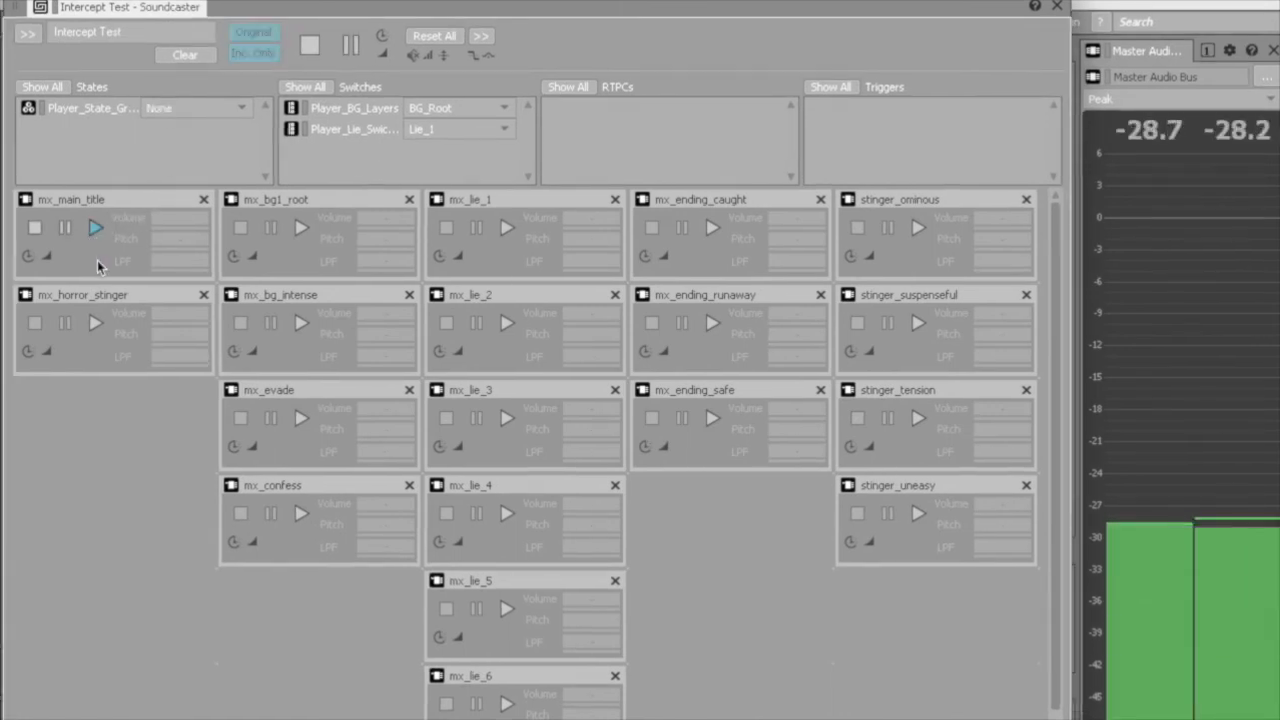
{"action": "left_click", "coordinate": [94, 327]}
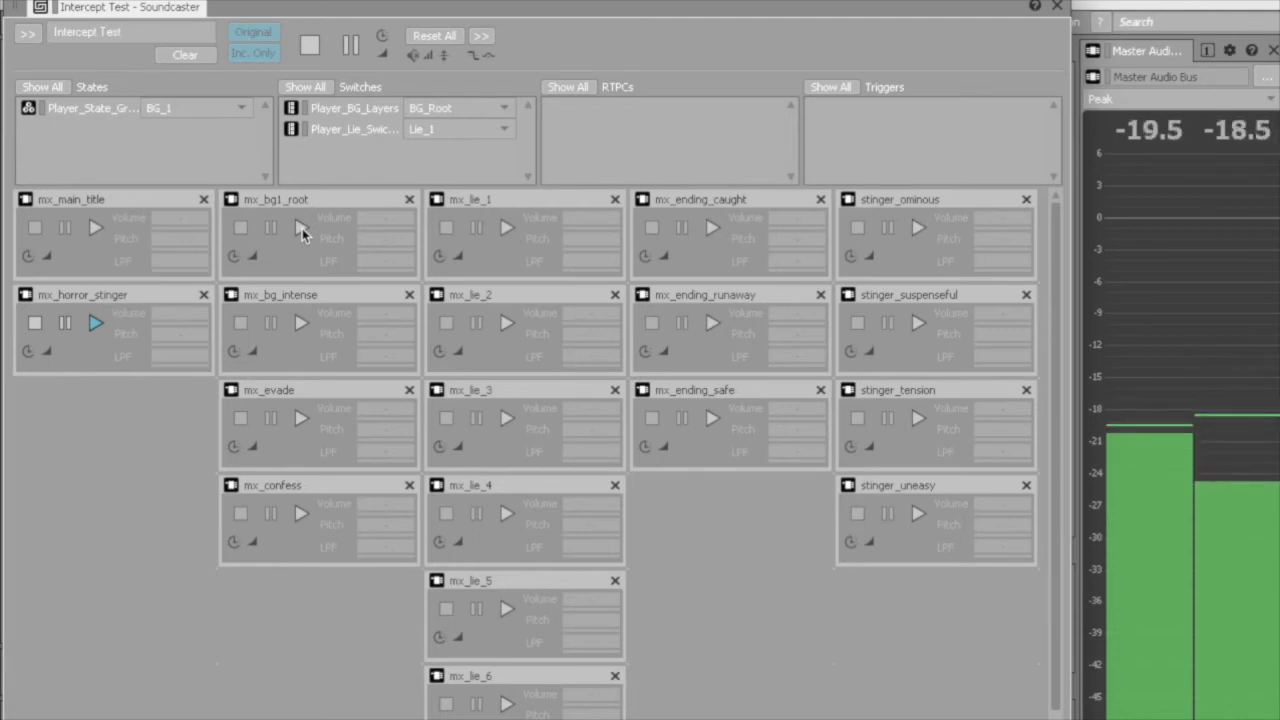
{"action": "left_click", "coordinate": [302, 418]}
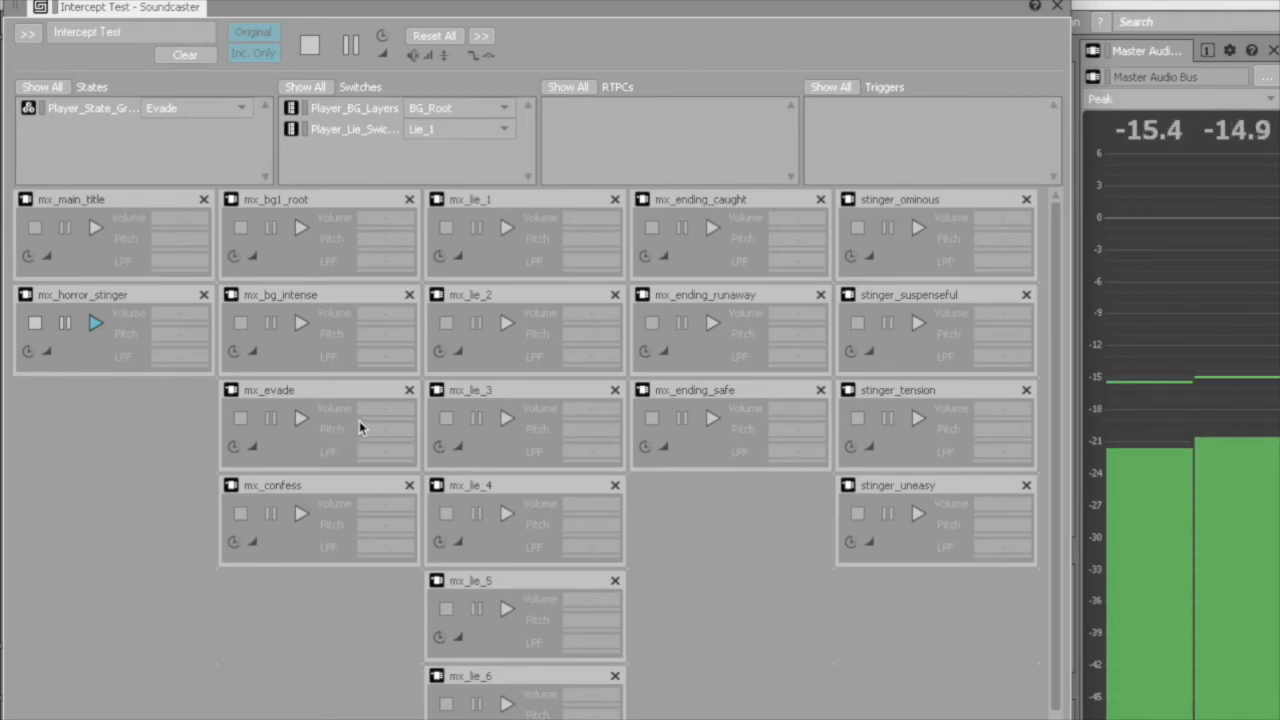
{"action": "left_click", "coordinate": [915, 227]}
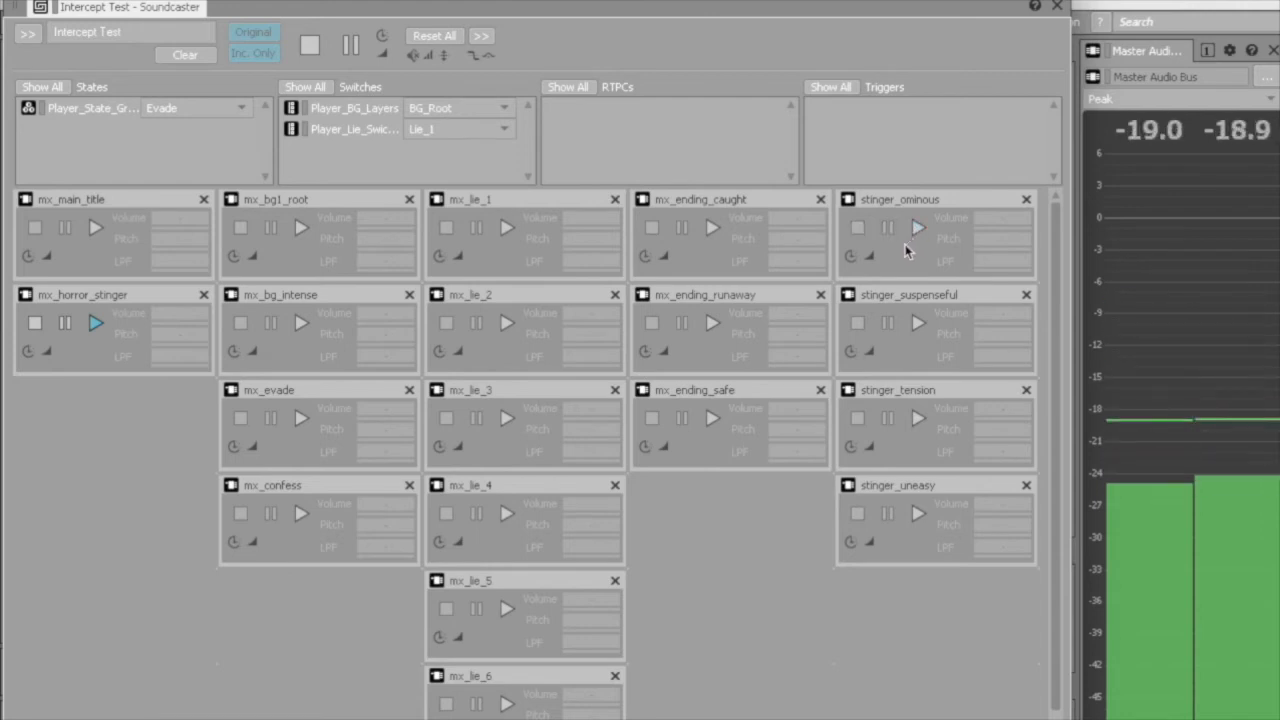
{"action": "left_click", "coordinate": [303, 324]}
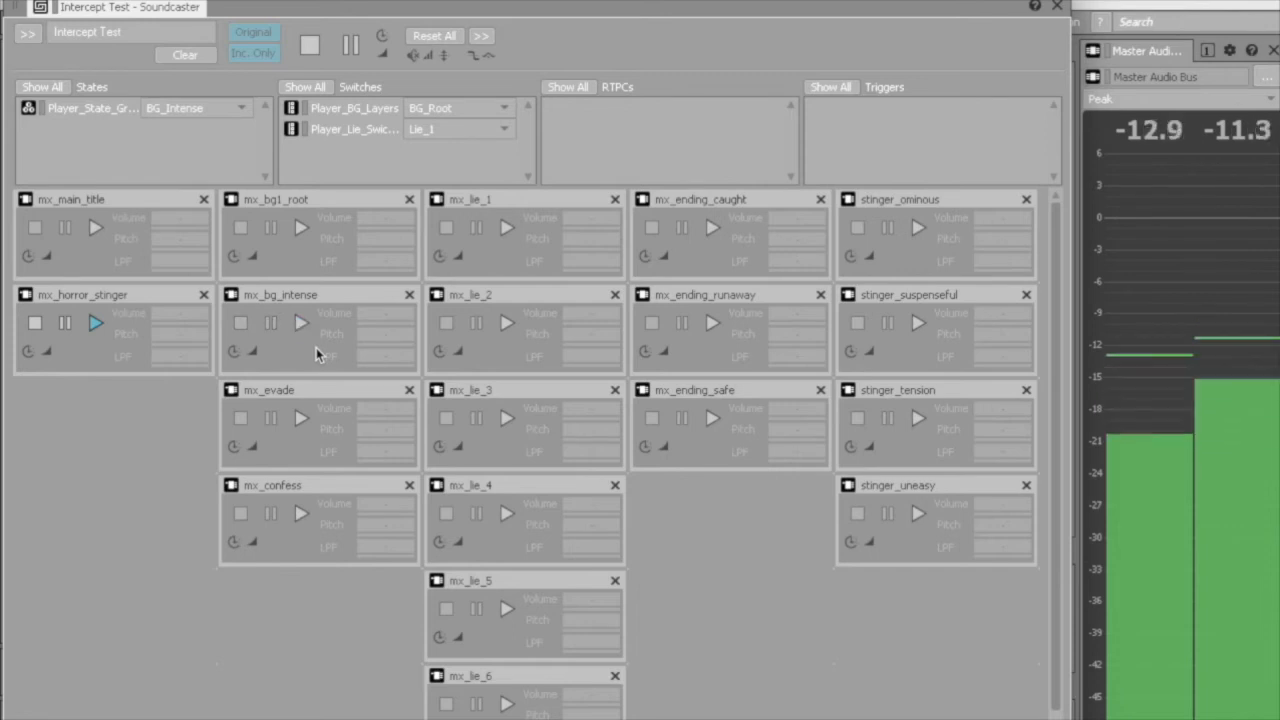
{"action": "left_click", "coordinate": [916, 326]}
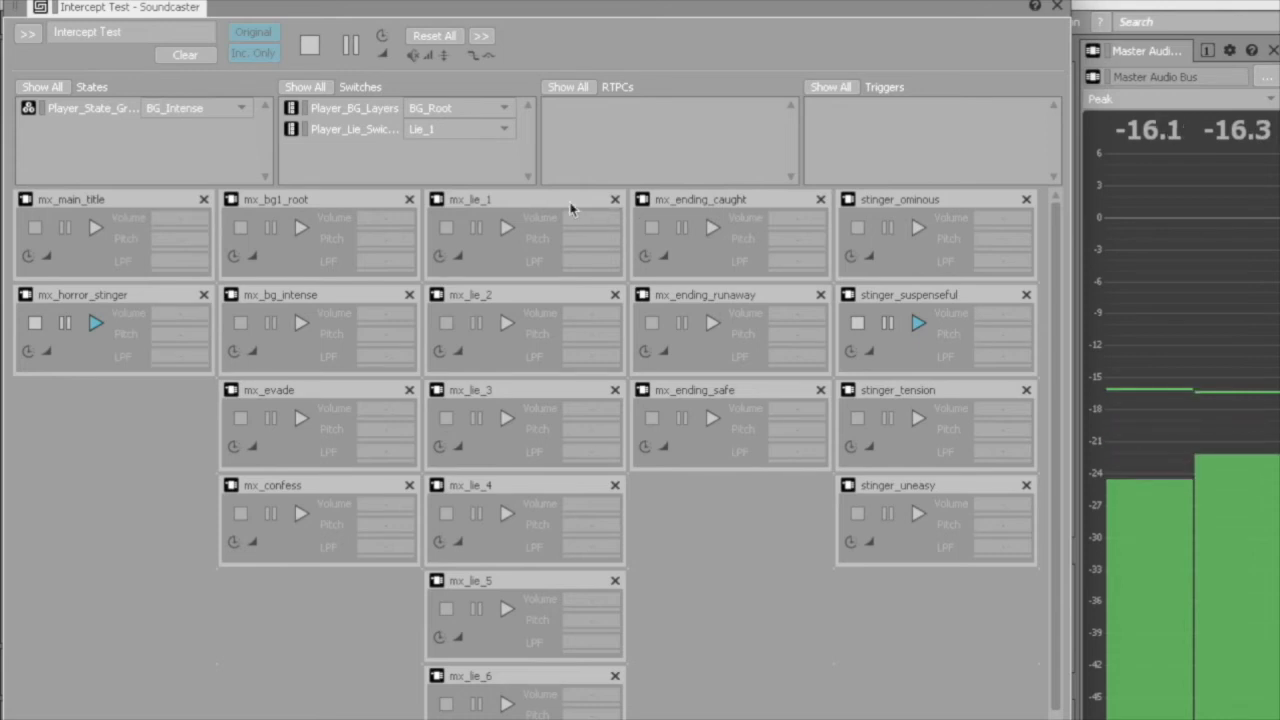
Step: Play the lie events from mx_lie_1 through mx_lie_6 in order to audition the lie music layers
{"action": "left_click", "coordinate": [503, 227]}
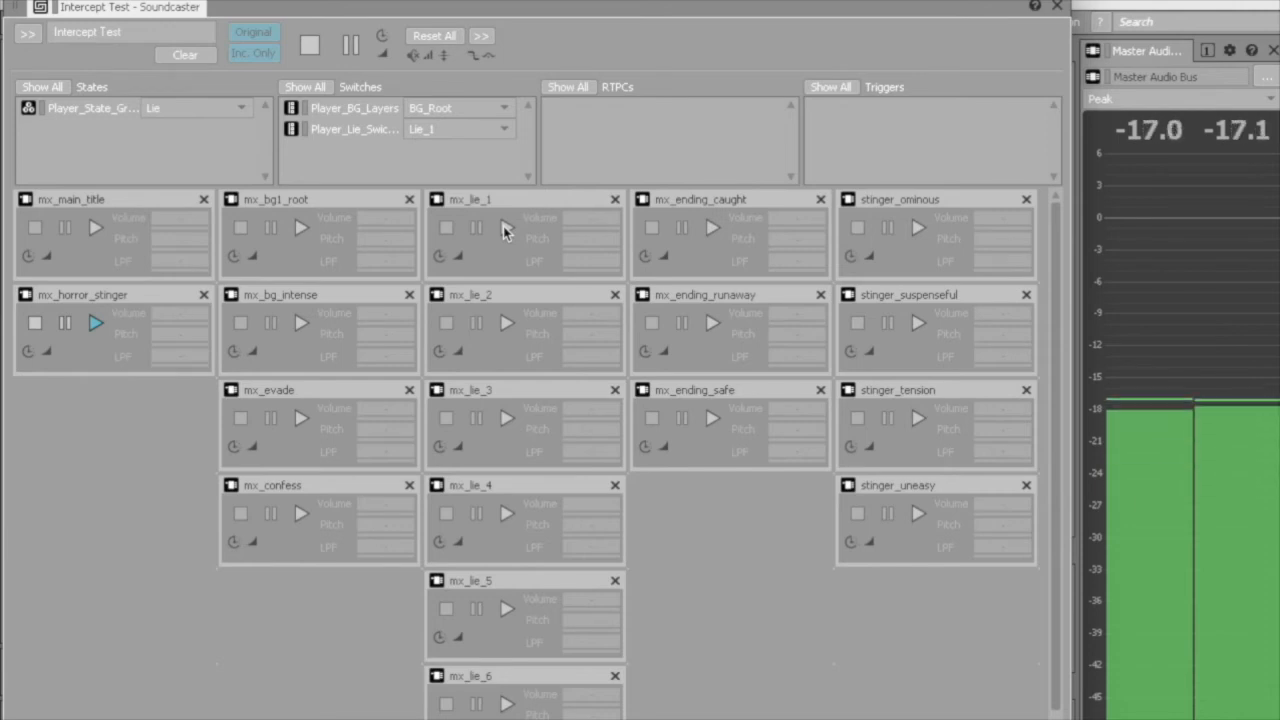
{"action": "left_click", "coordinate": [504, 319]}
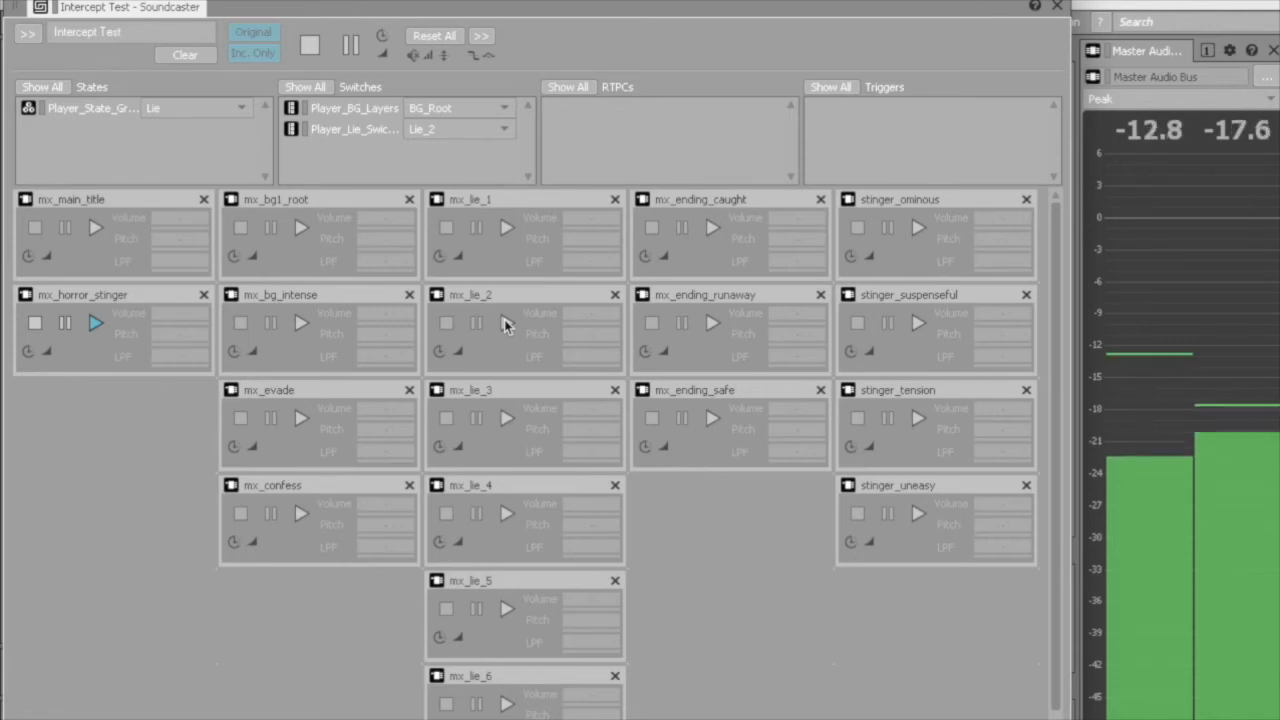
{"action": "left_click", "coordinate": [507, 417]}
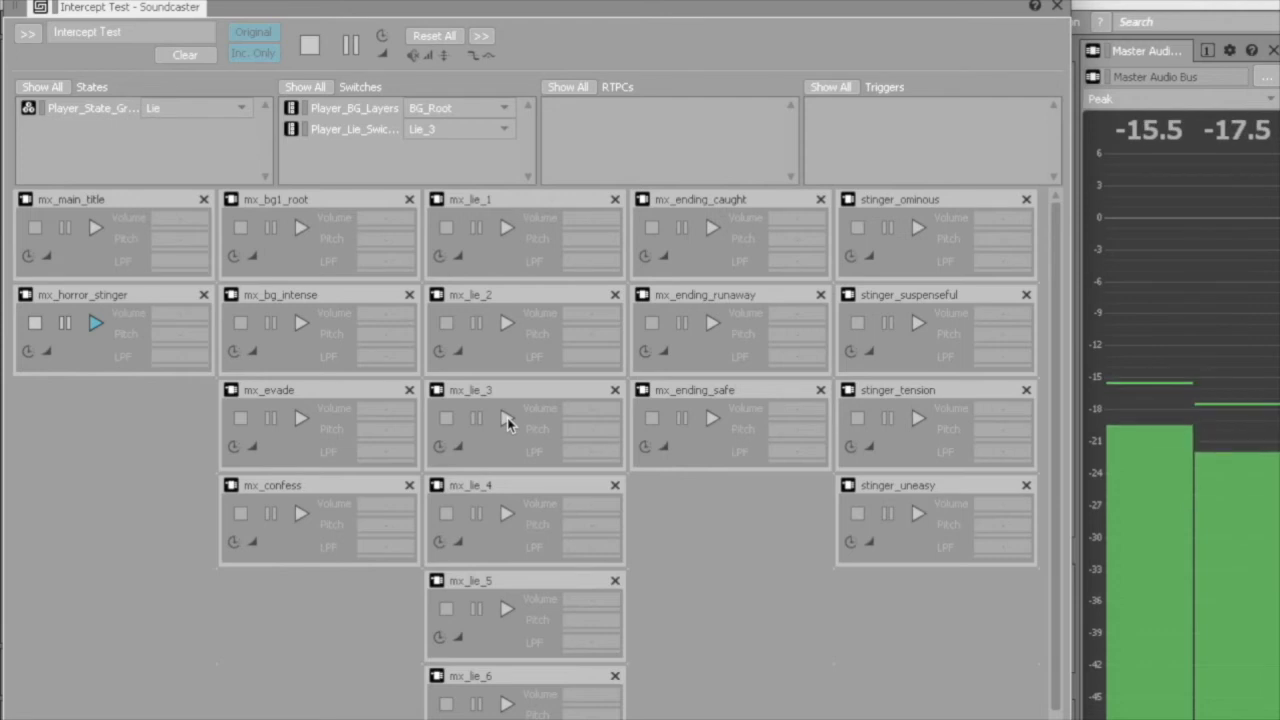
{"action": "left_click", "coordinate": [507, 513]}
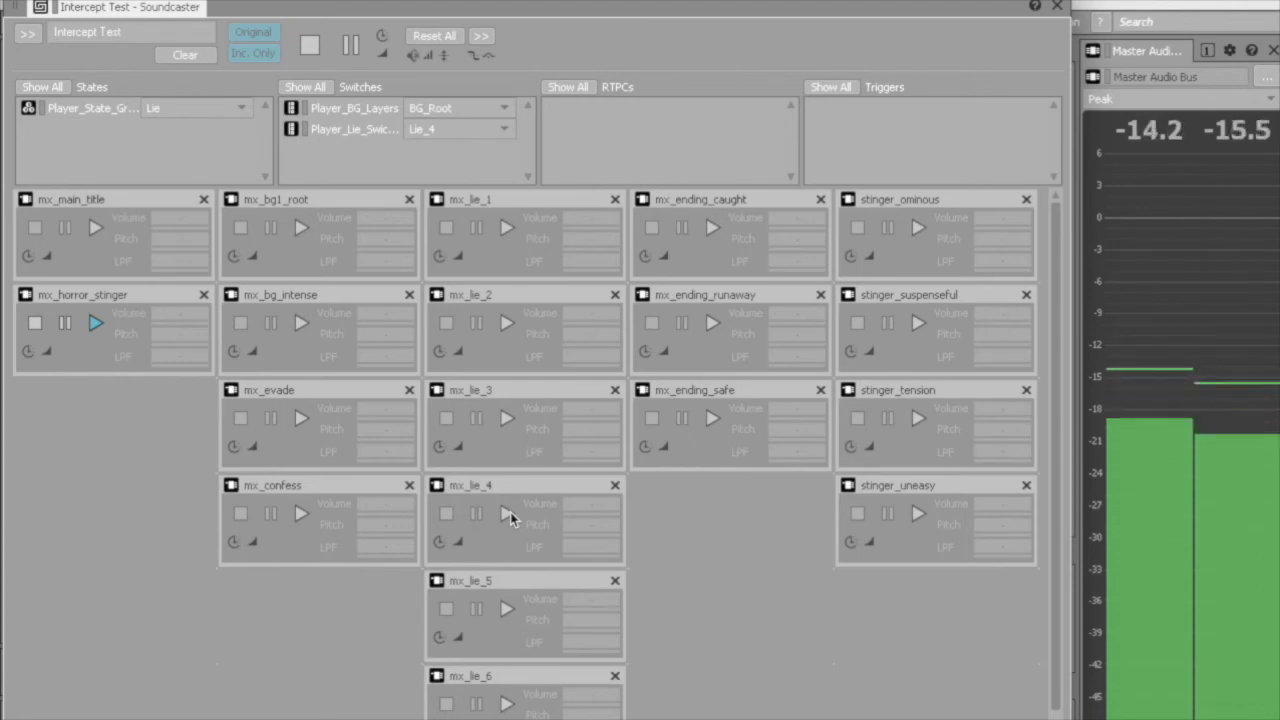
{"action": "left_click", "coordinate": [504, 607]}
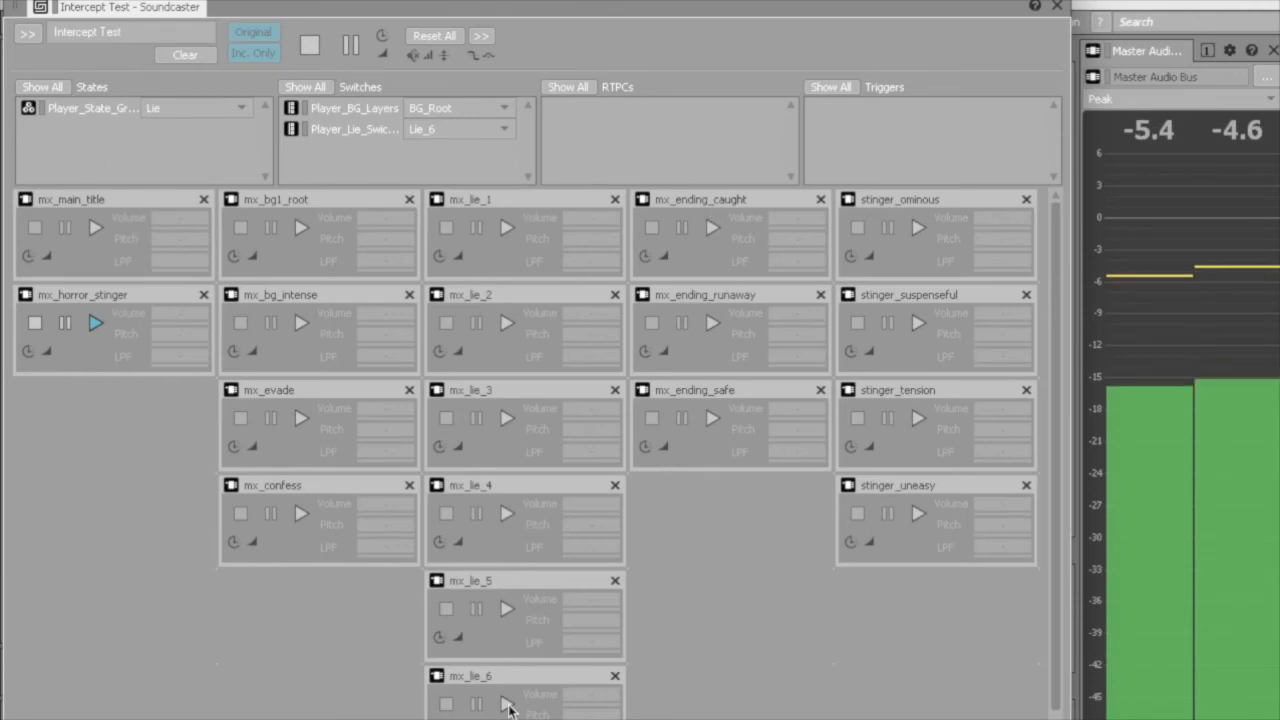
Step: Play stinger_tension, mx_confess, stinger_uneasy and mx_ending_runaway in turn to audition the confess and ending music
{"action": "left_click", "coordinate": [920, 420]}
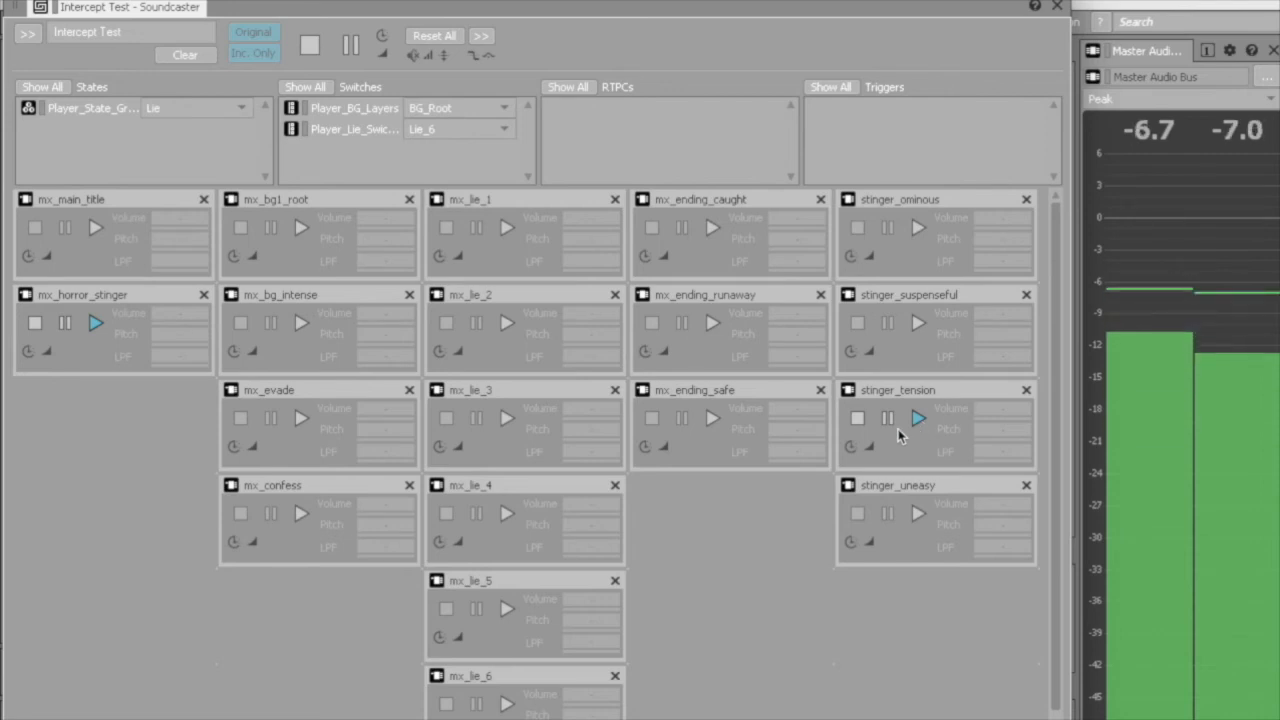
{"action": "left_click", "coordinate": [298, 517]}
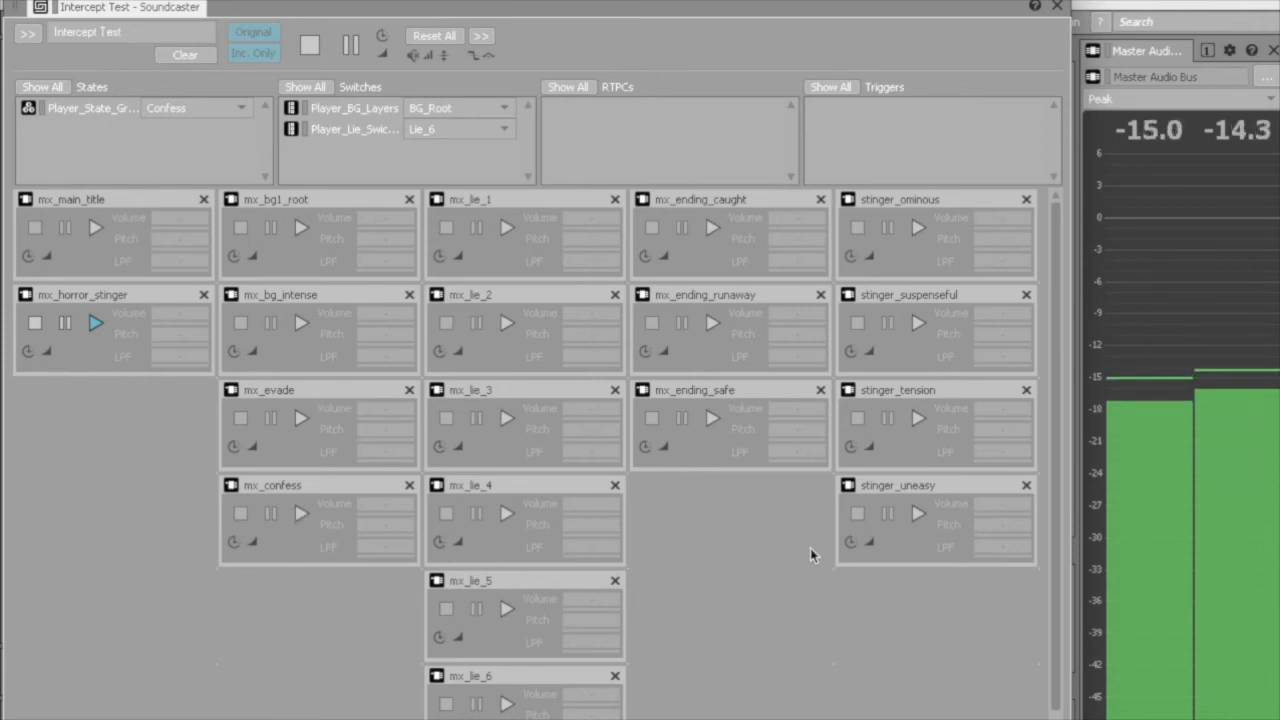
{"action": "left_click", "coordinate": [915, 515]}
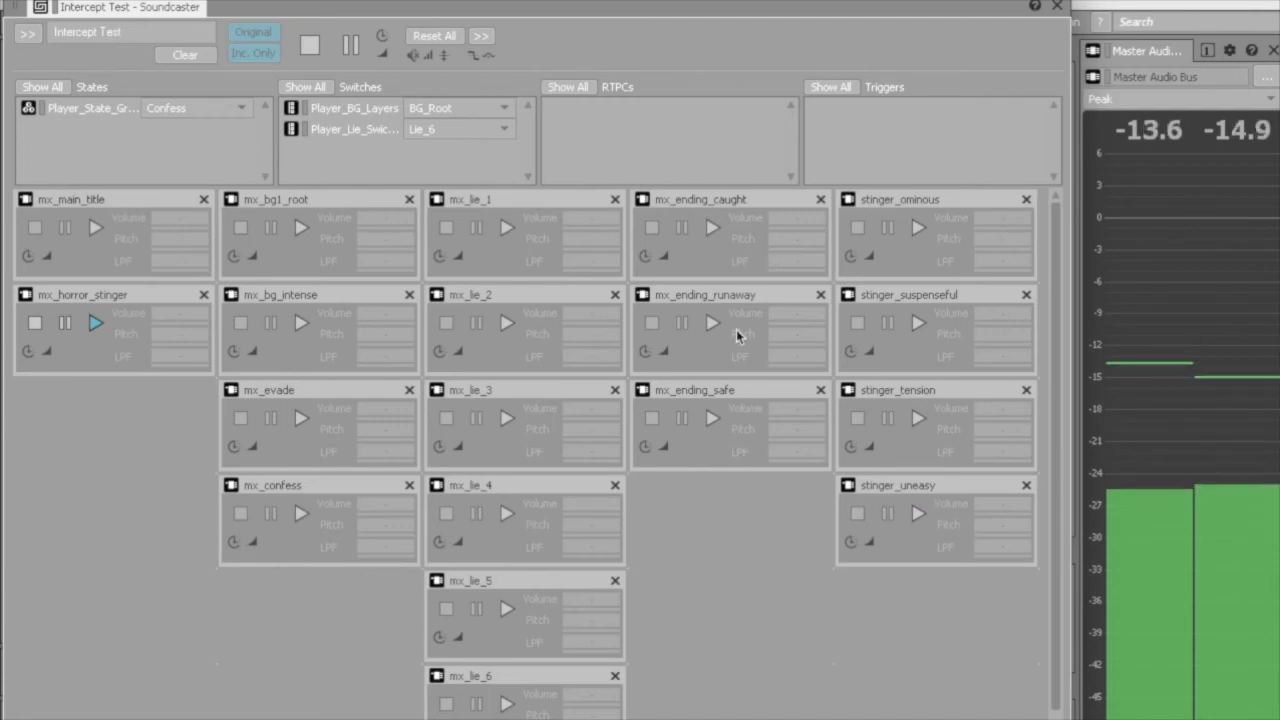
{"action": "left_click", "coordinate": [712, 324]}
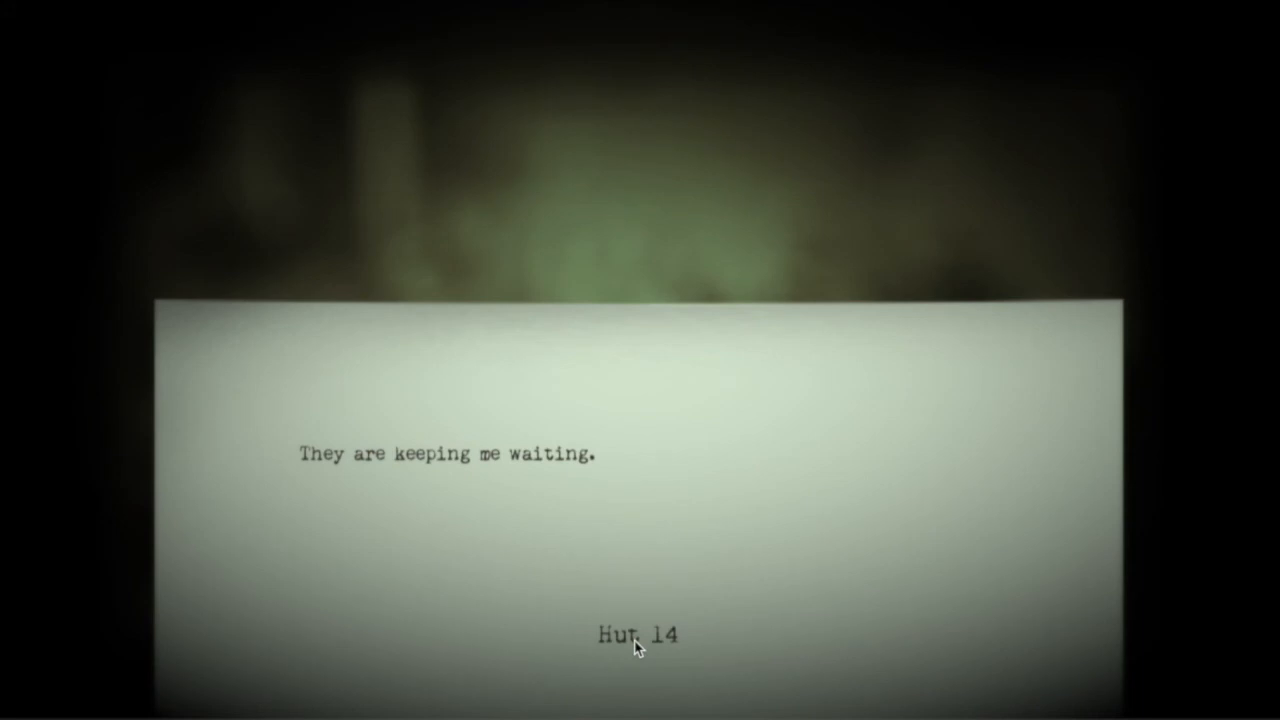
Step: Switch to the Intercept game and play its opening, choosing Hut 14, Think, Dissemble and "Commander."
{"action": "left_click", "coordinate": [686, 640]}
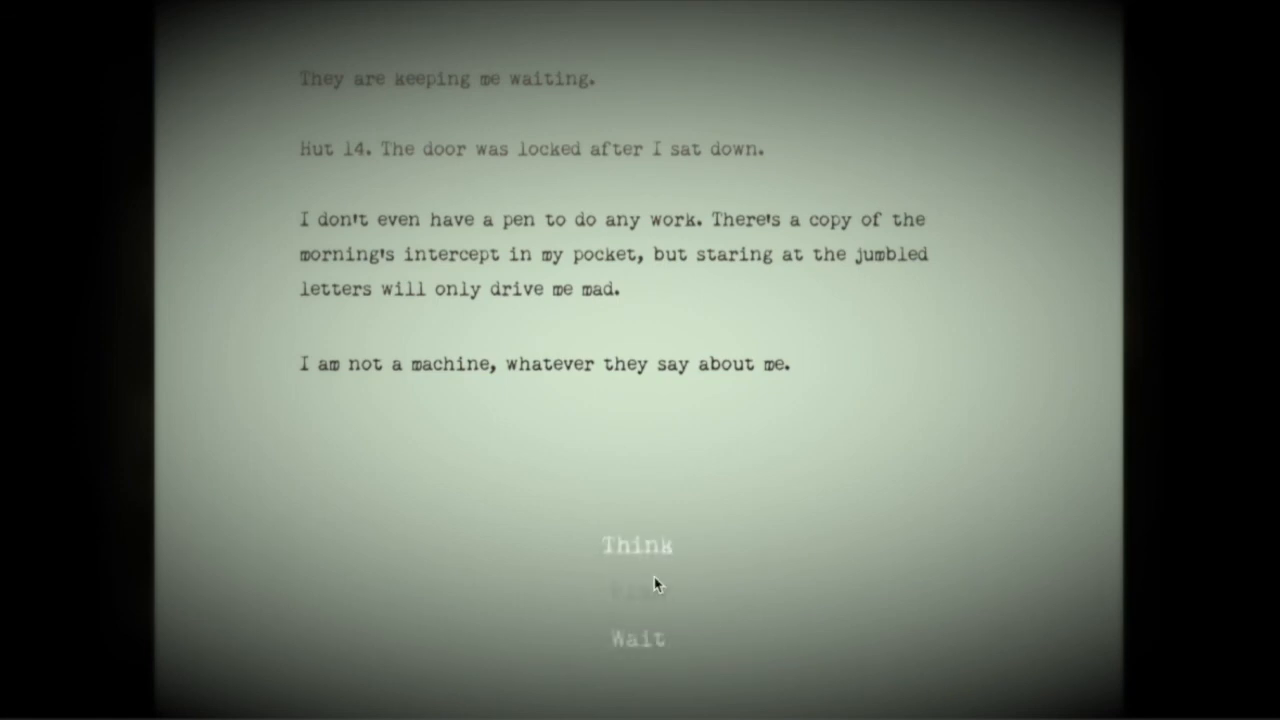
{"action": "left_click", "coordinate": [659, 551]}
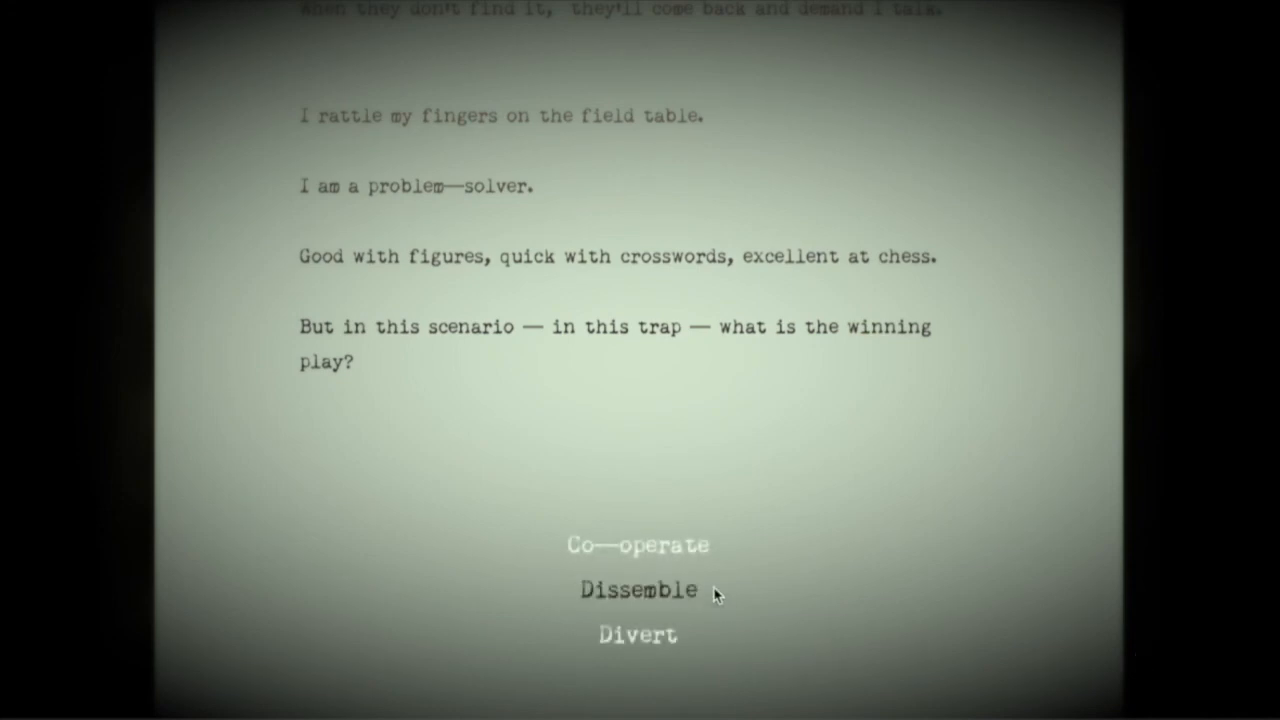
{"action": "left_click", "coordinate": [714, 589]}
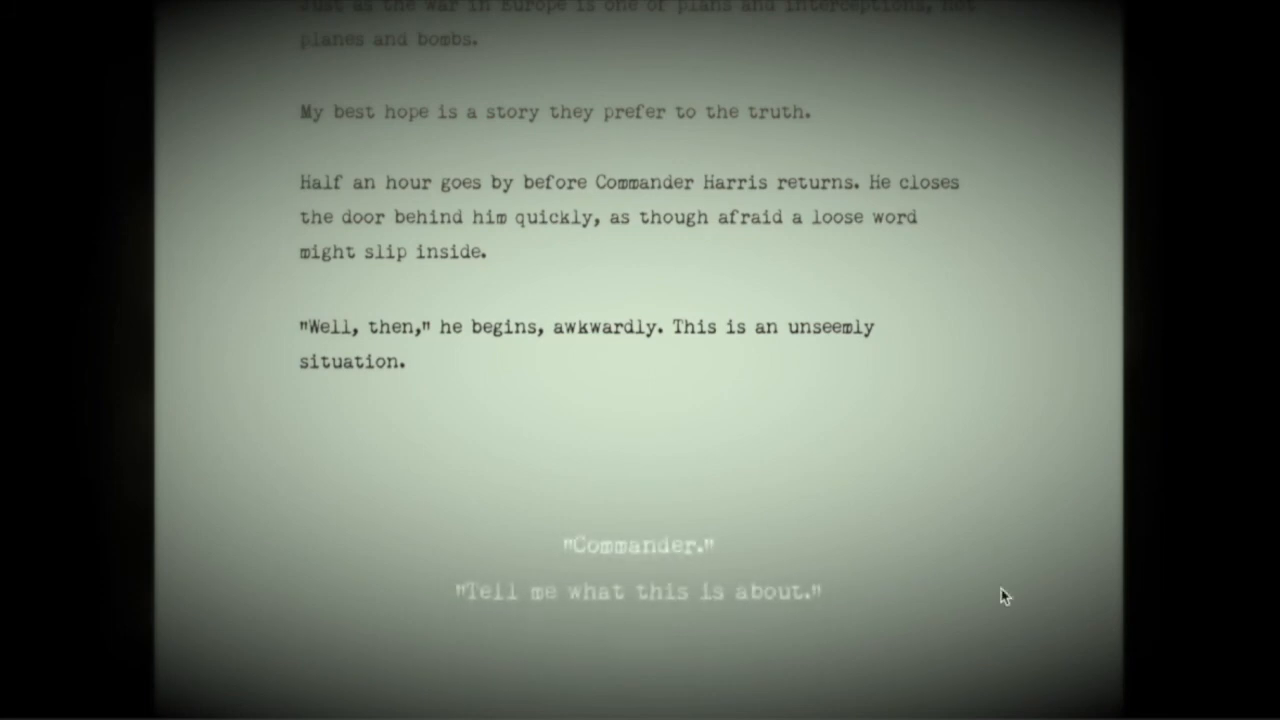
{"action": "left_click", "coordinate": [716, 557]}
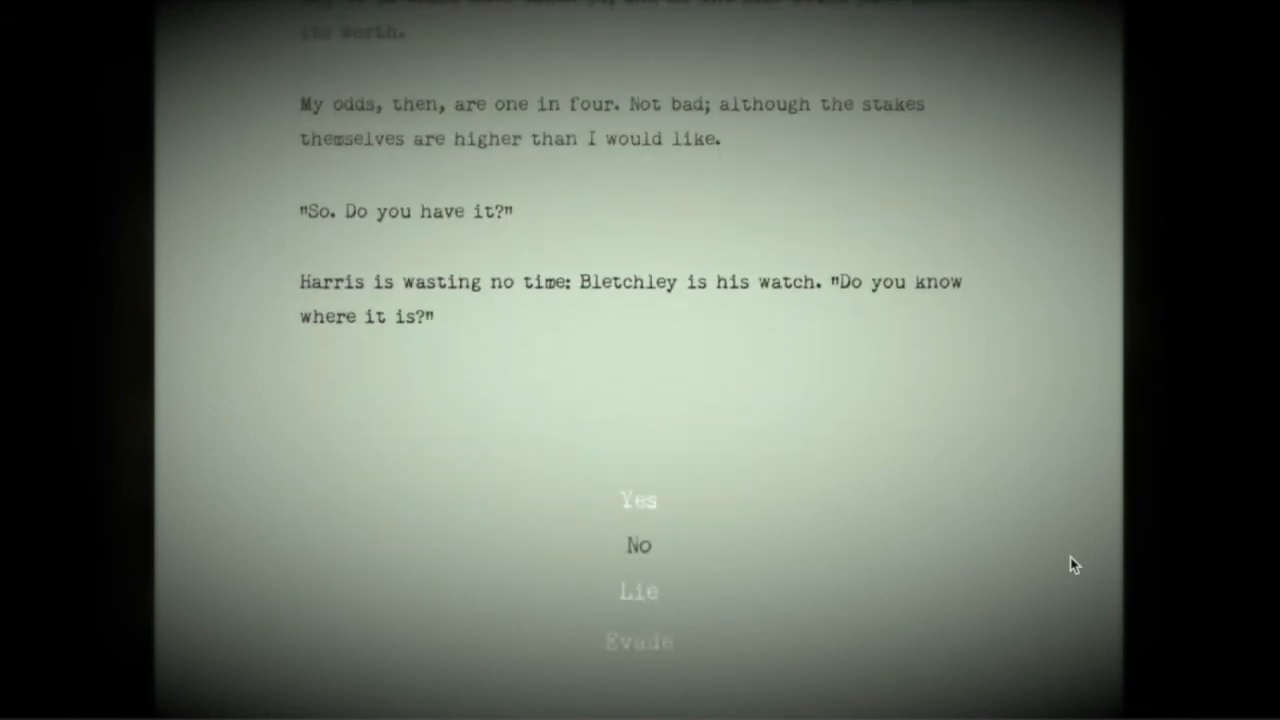
Step: Answer the interrogation by choosing Lie, Put the cup down, and Lie again
{"action": "left_click", "coordinate": [685, 589]}
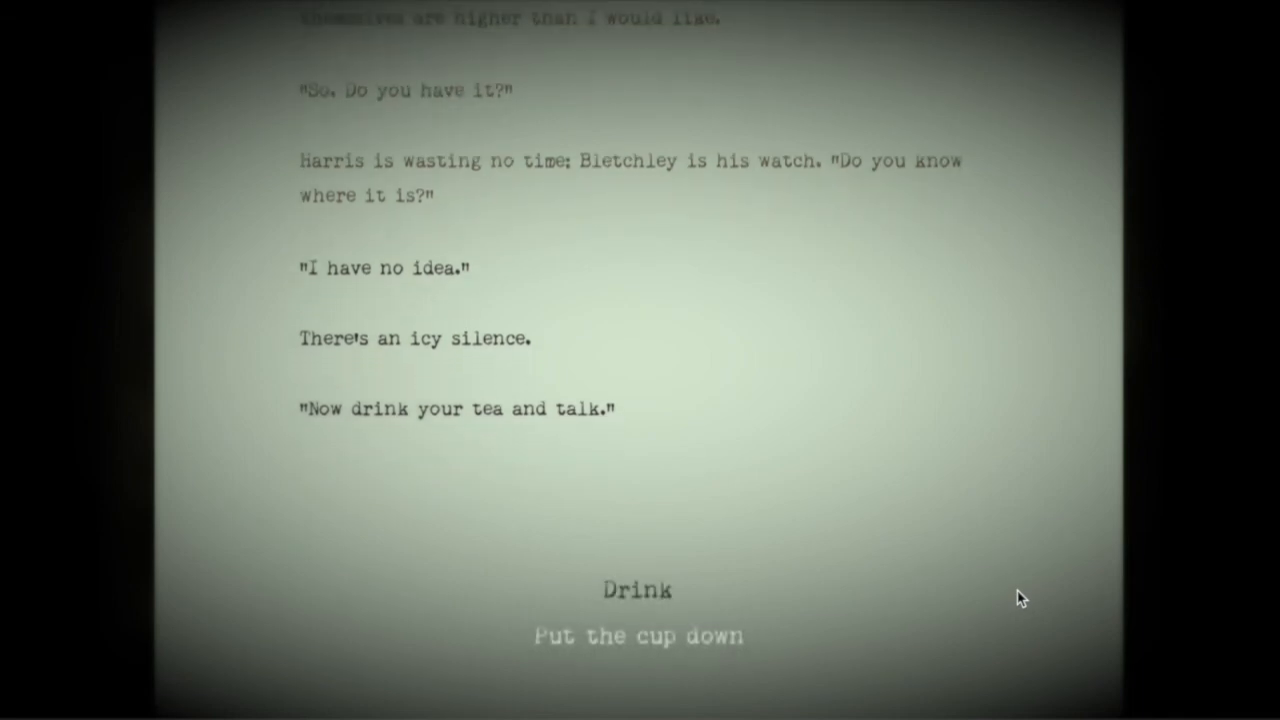
{"action": "left_click", "coordinate": [785, 648]}
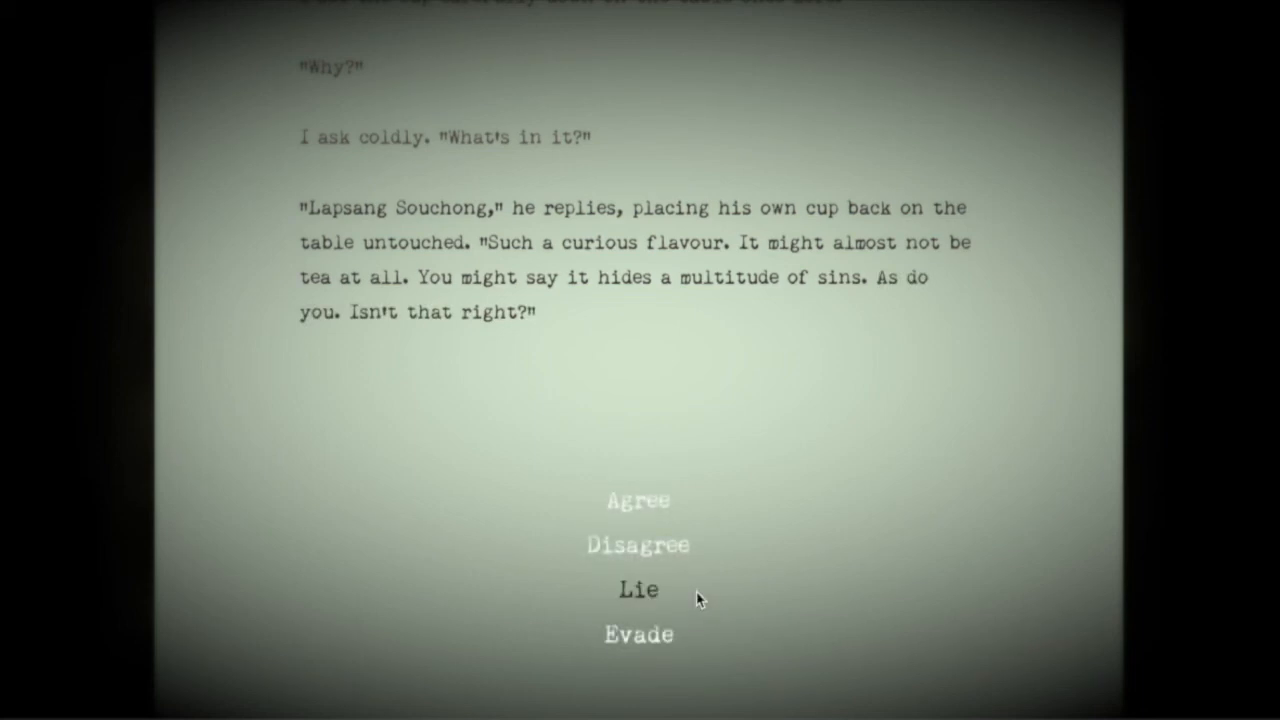
{"action": "left_click", "coordinate": [697, 598]}
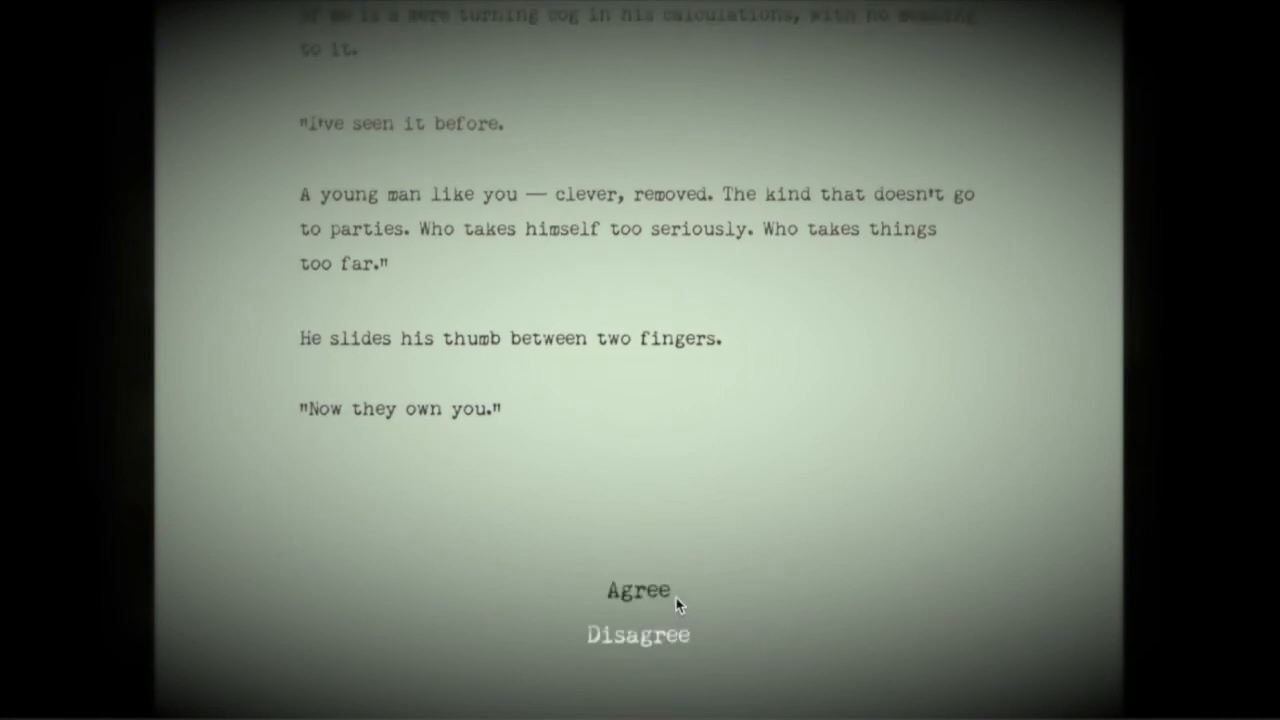
Step: Choose Disagree and Dissemble in the interrogation, and continue past the final passage to the game's end screen
{"action": "left_click", "coordinate": [705, 635]}
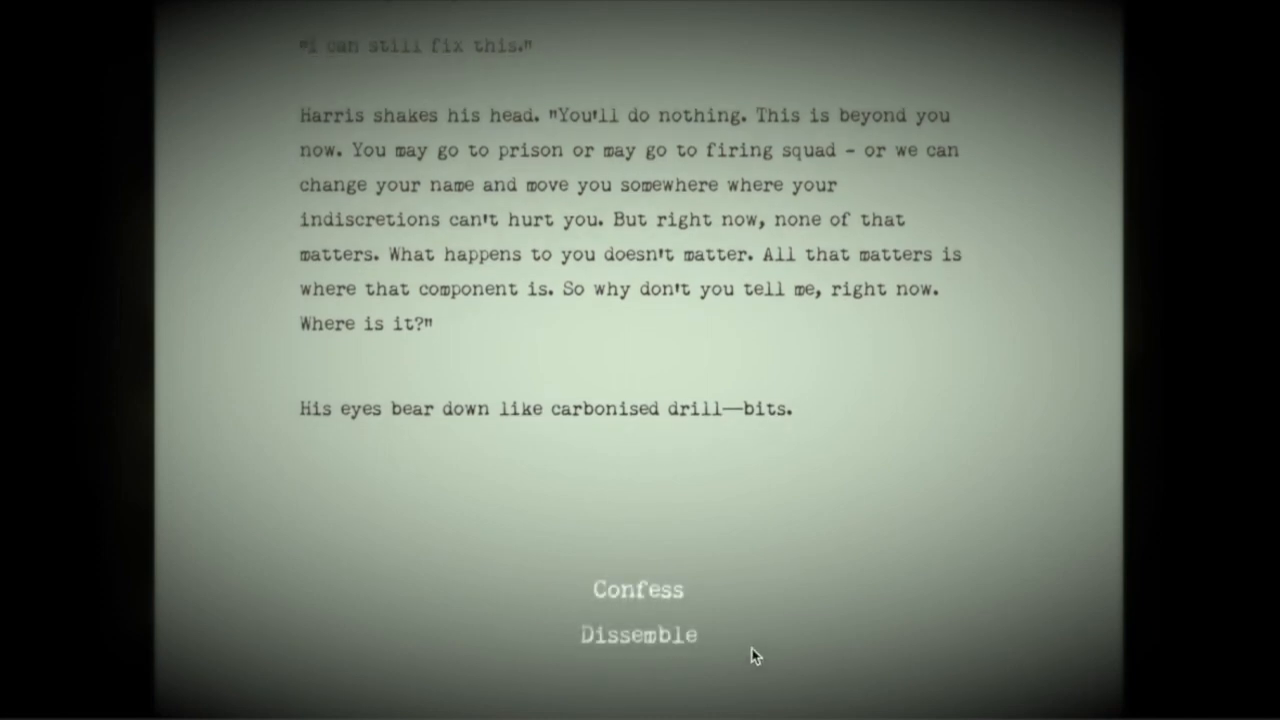
{"action": "left_click", "coordinate": [714, 640]}
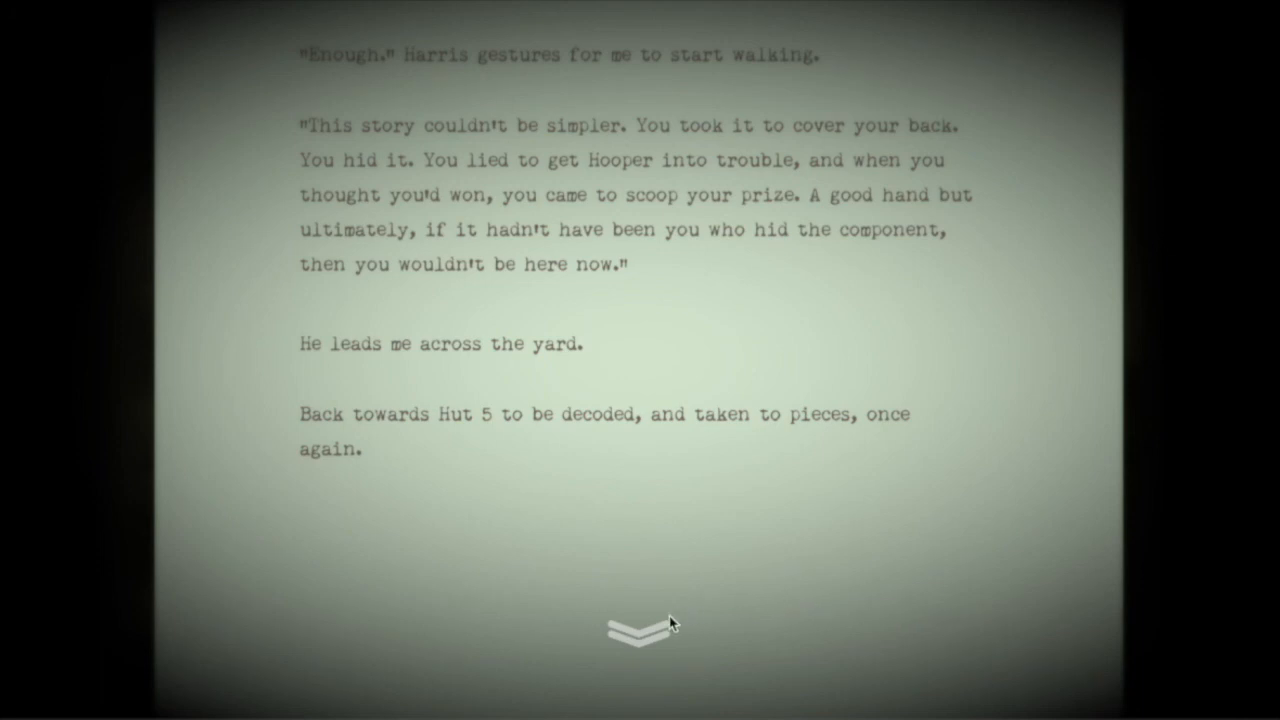
{"action": "left_click", "coordinate": [657, 638]}
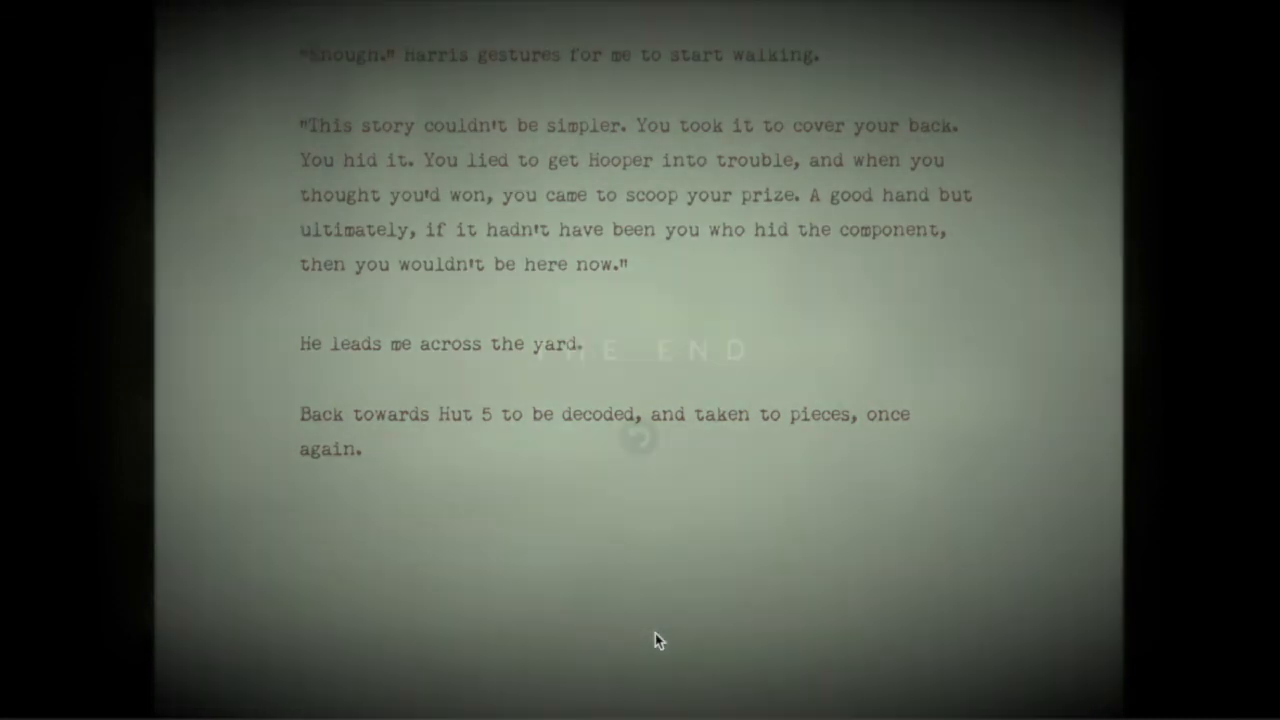